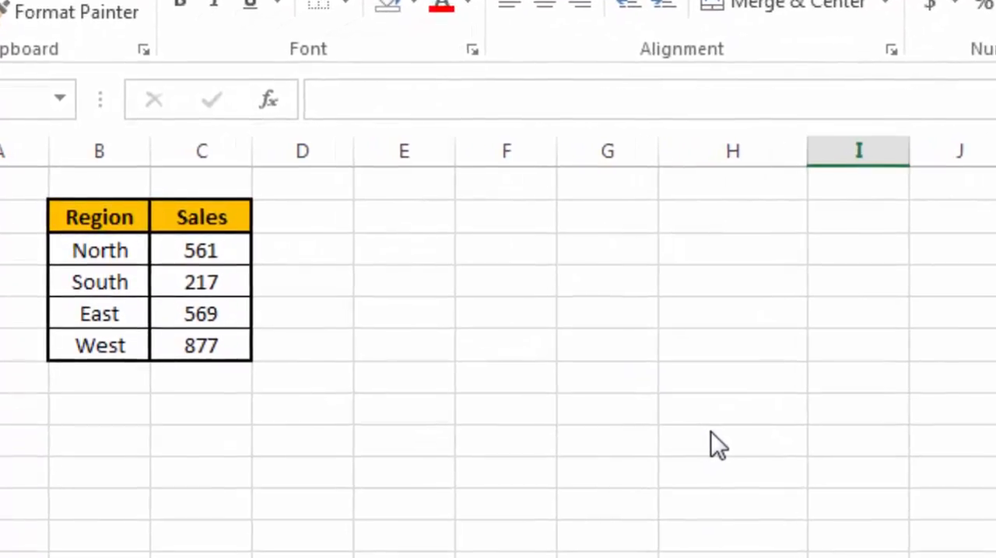
Step: Enter West in H9 and find its position in B3:B6 with an exact-match MATCH formula in I9
click(693, 429)
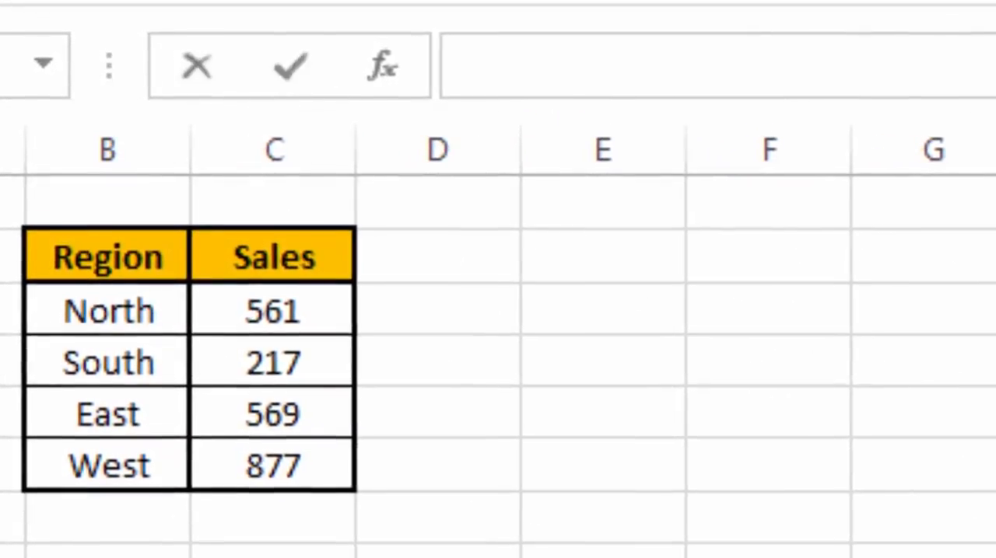
text(West)
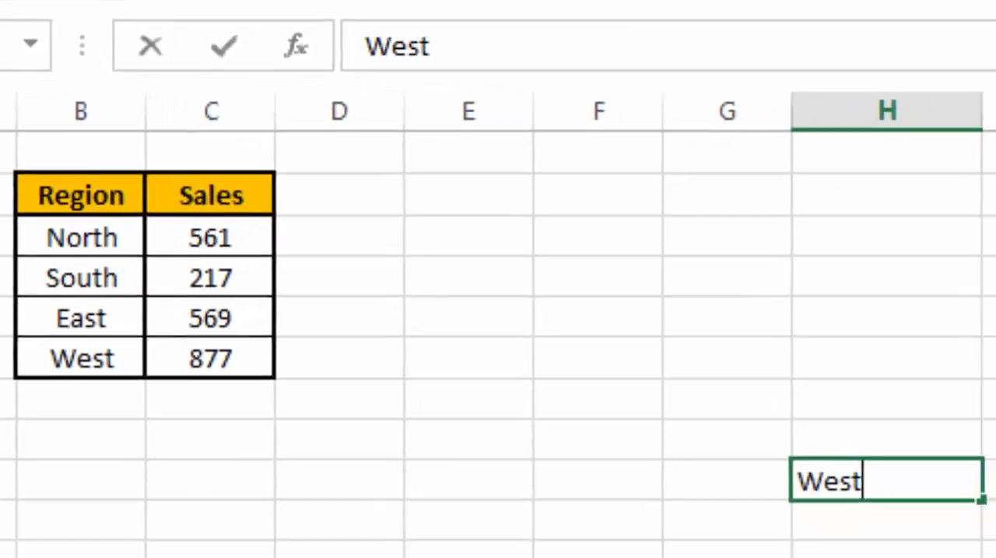
click(875, 391)
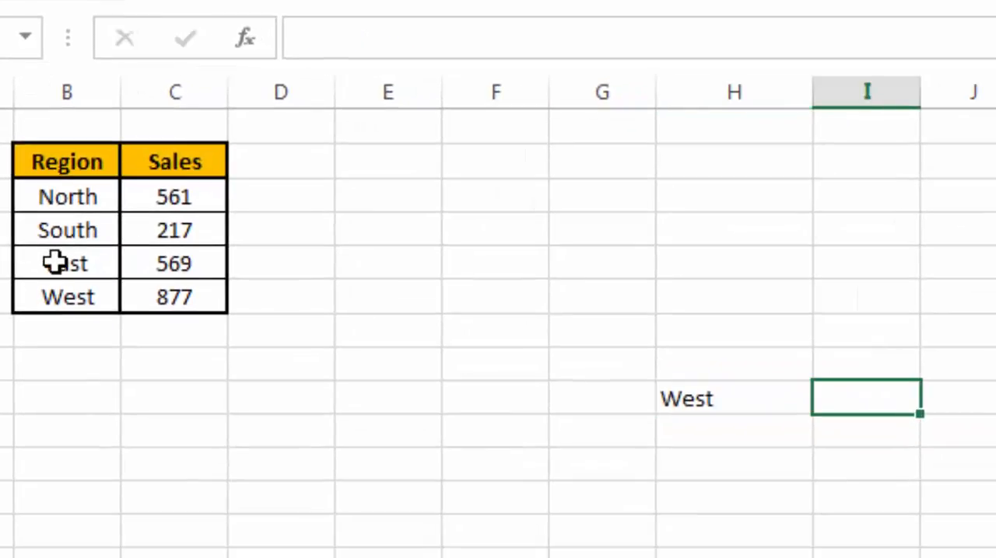
text(=Ma)
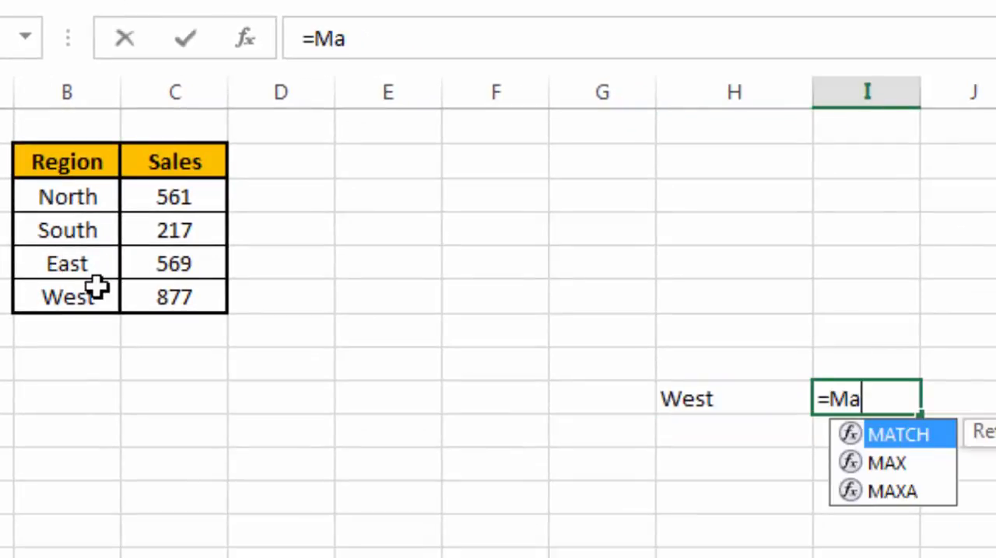
key(Tab)
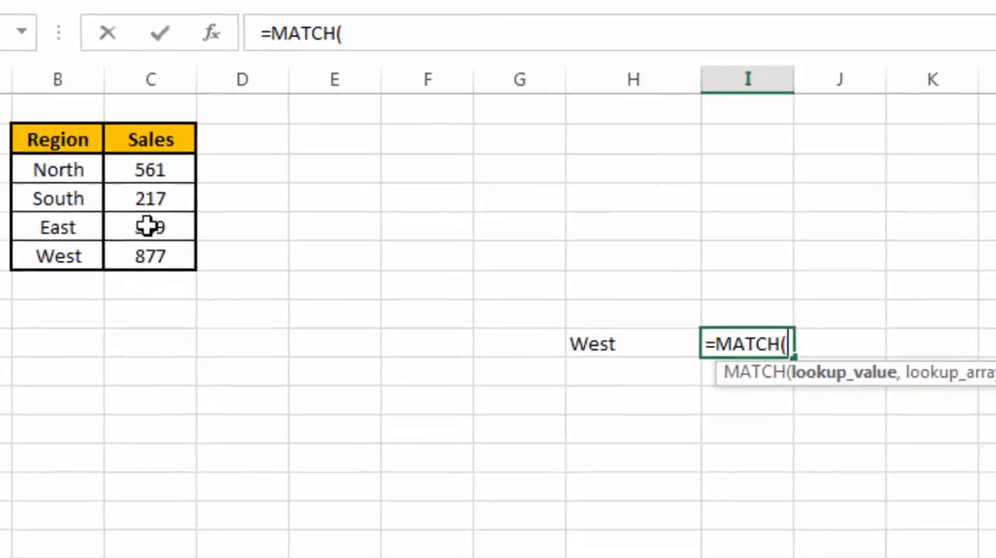
click(790, 407)
text(,)
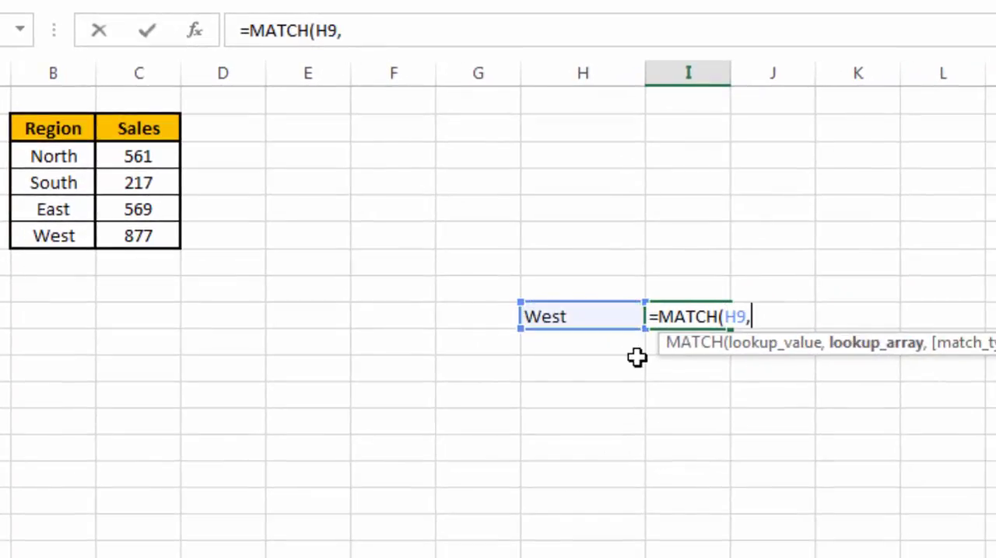
drag(61, 163, 62, 233)
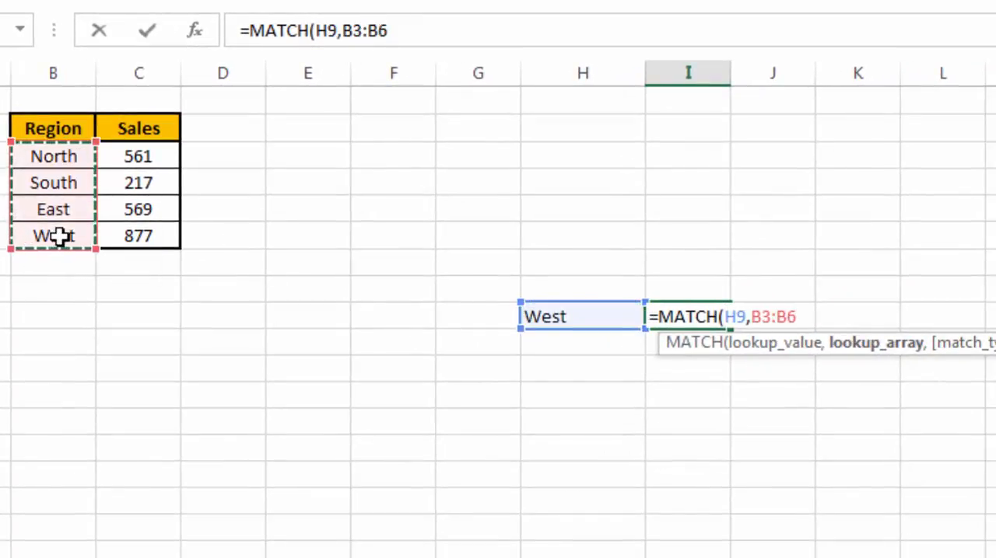
text(,0)
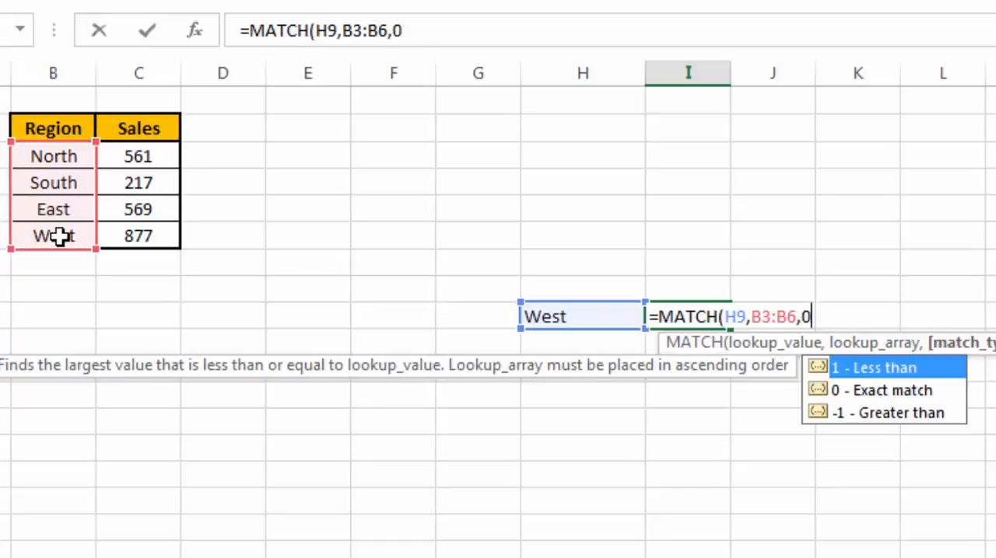
text())
key(Return)
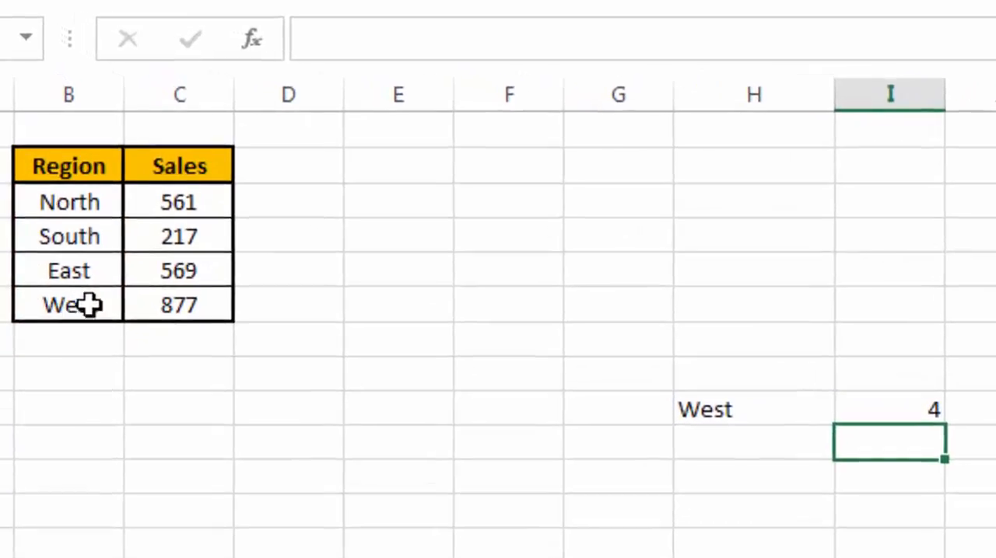
click(937, 424)
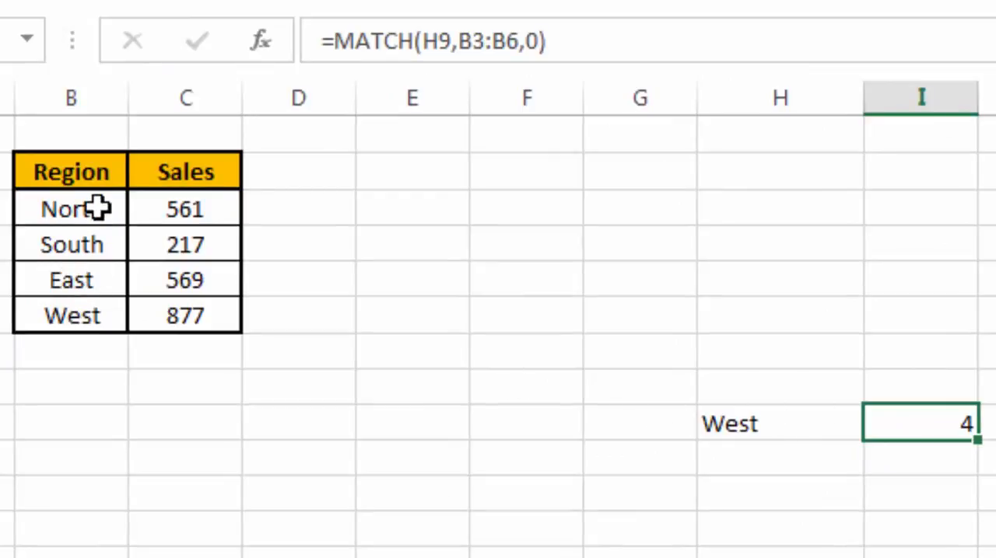
Step: Enter an INDEX formula in H11 that returns row 4, column 2 of the range B3:C6
click(768, 487)
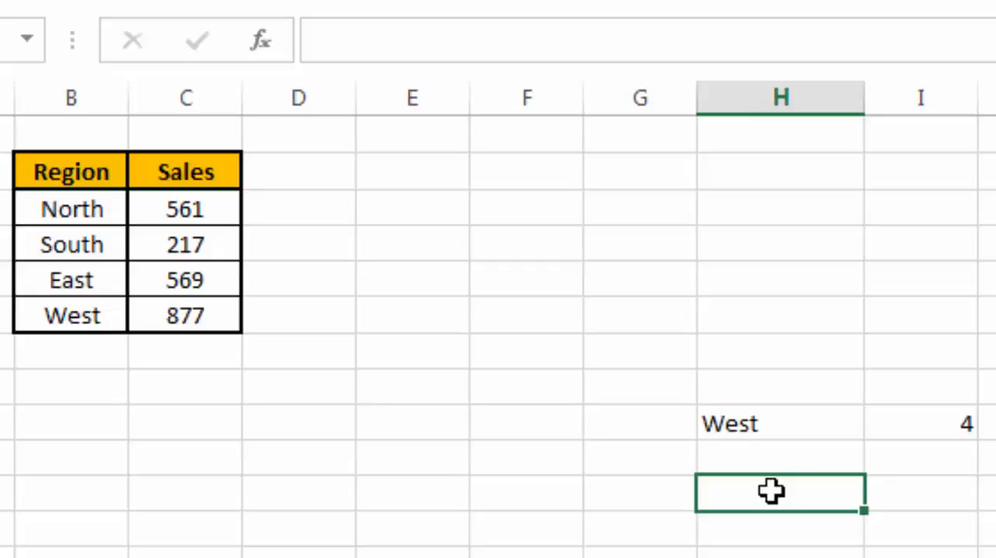
text(=)
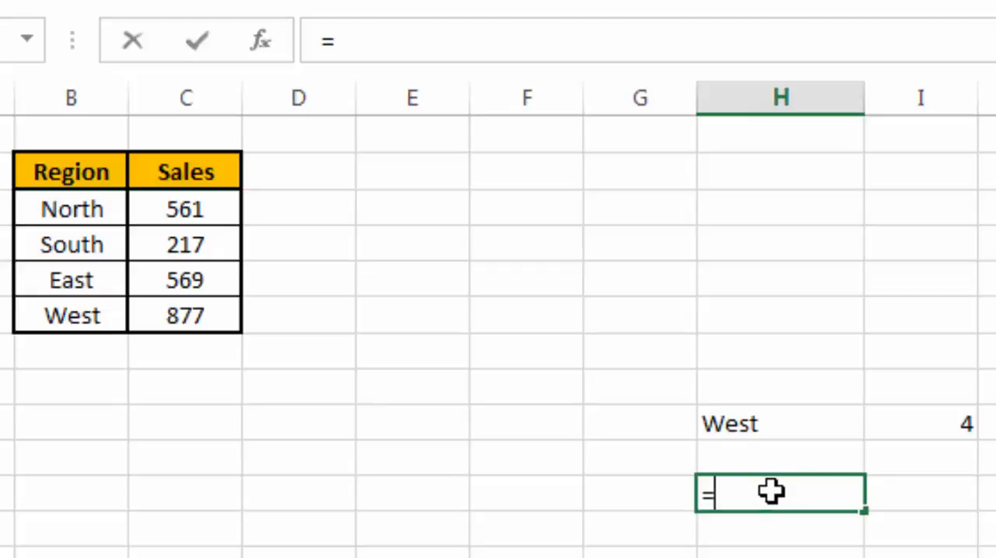
text(In)
key(Tab)
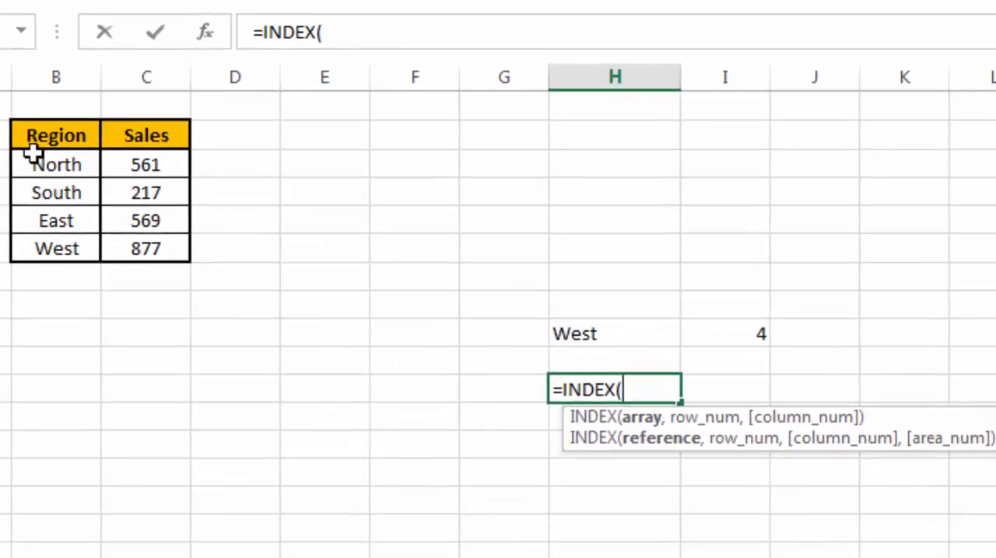
drag(35, 160, 124, 245)
text(,)
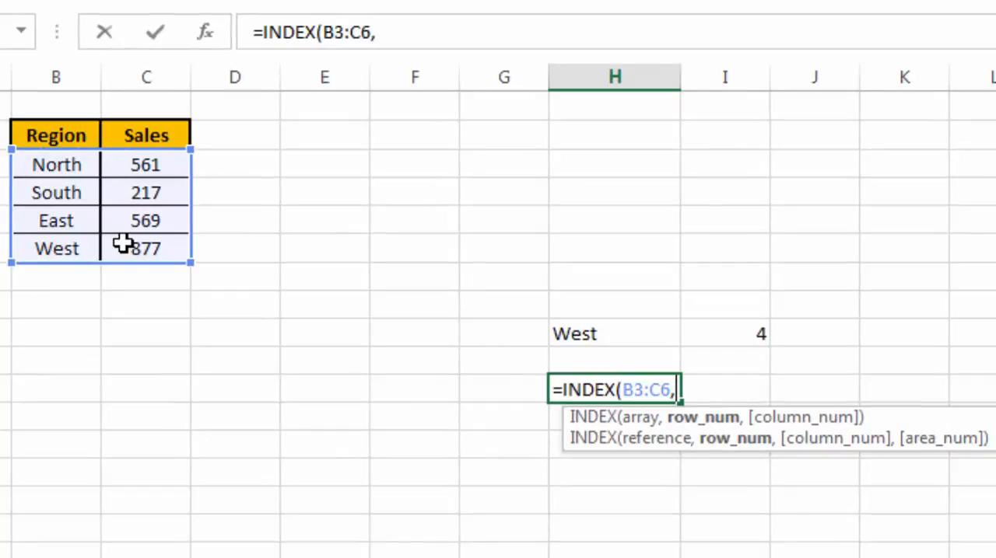
text(4,2)
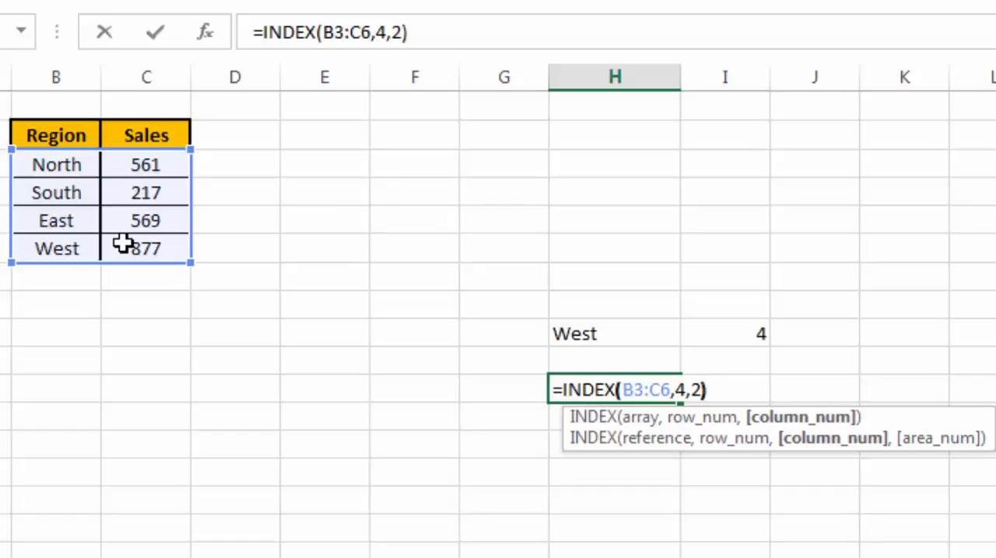
key(Return)
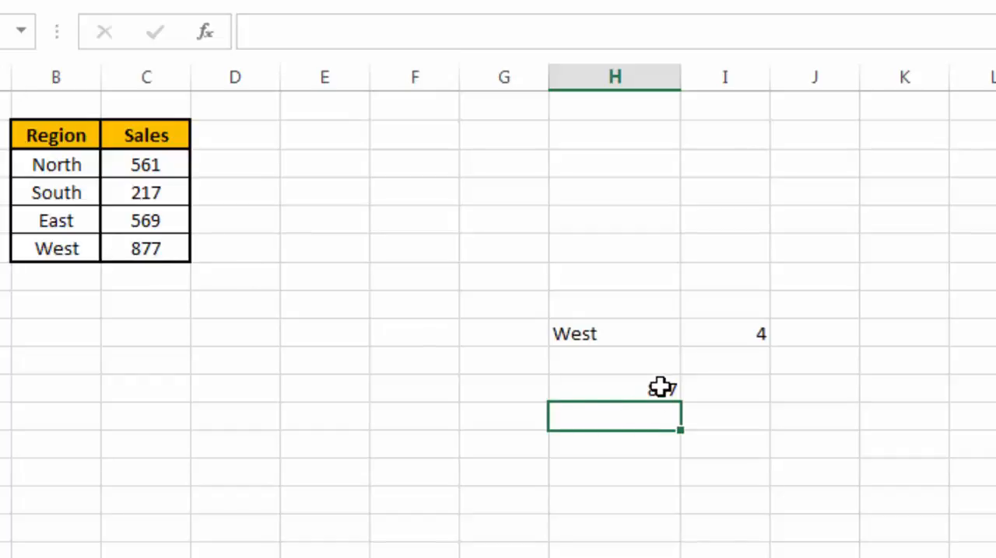
click(613, 471)
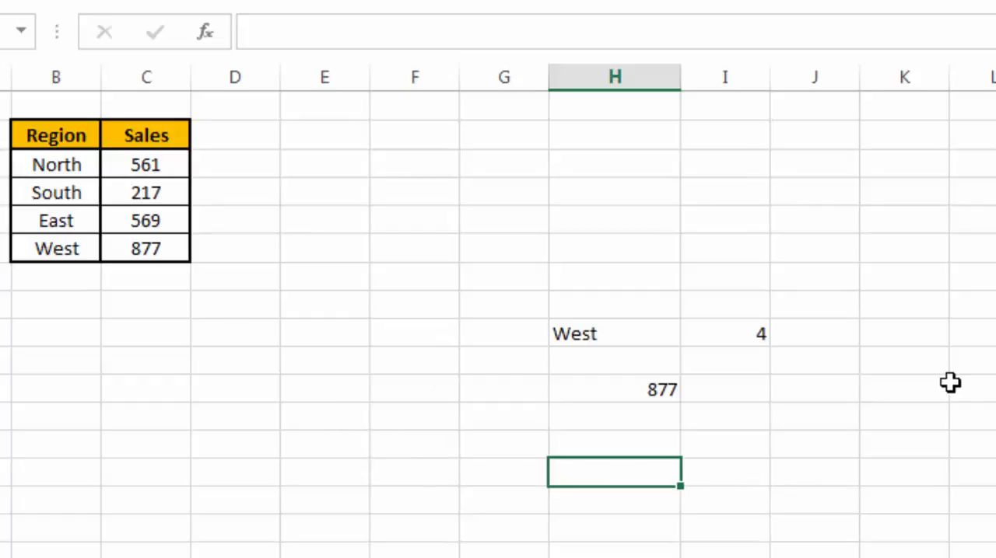
Step: Replace the fixed row number in the H11 INDEX formula with a reference to the MATCH result in I9
click(632, 393)
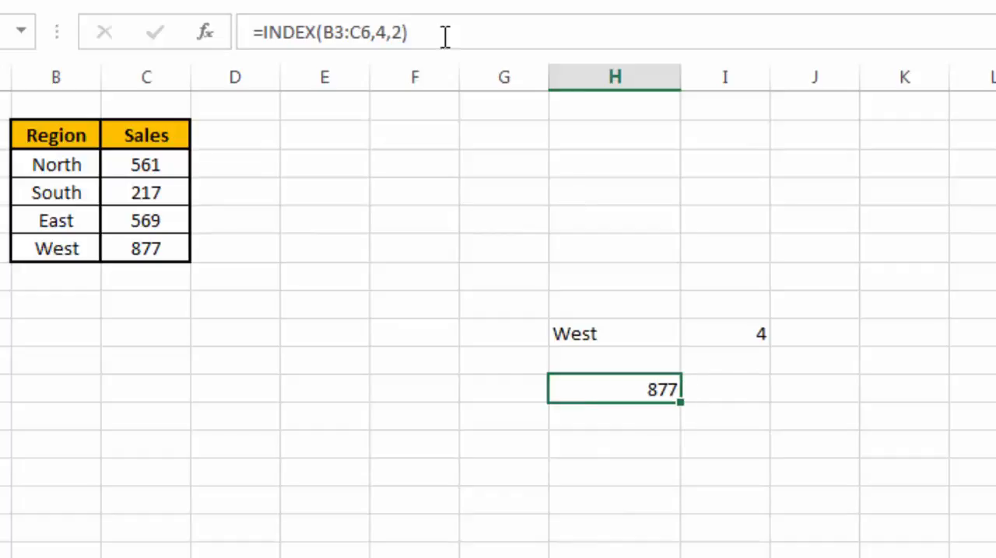
click(385, 31)
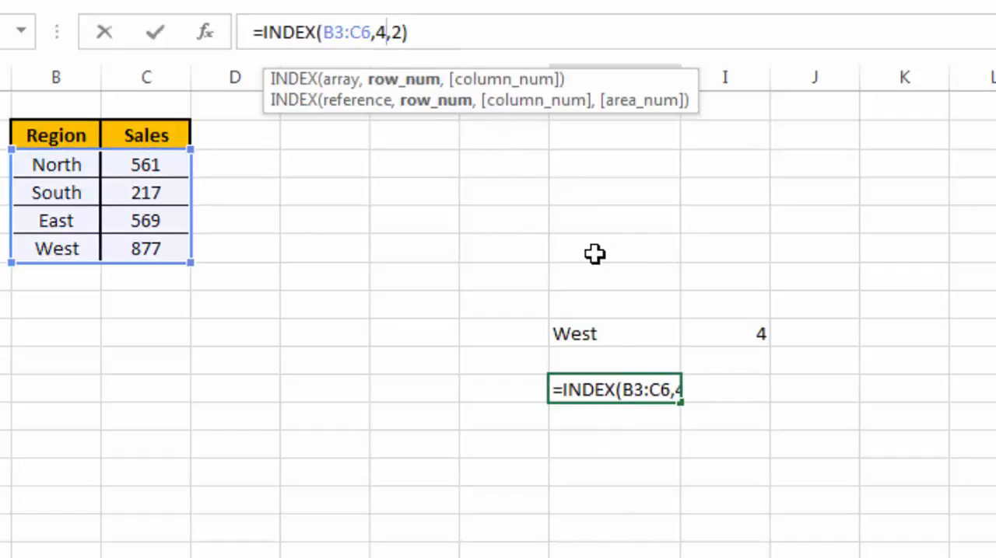
key(BackSpace)
click(762, 332)
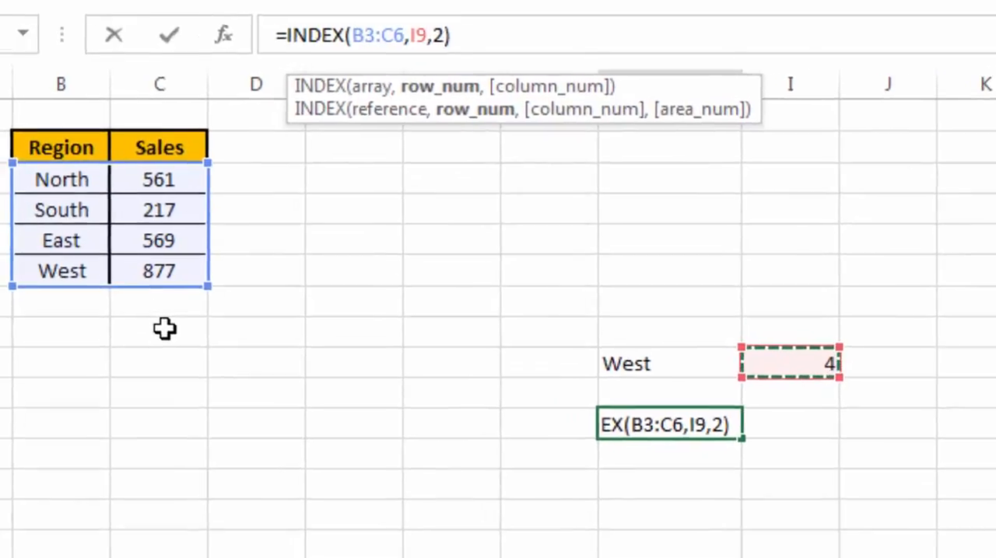
key(Return)
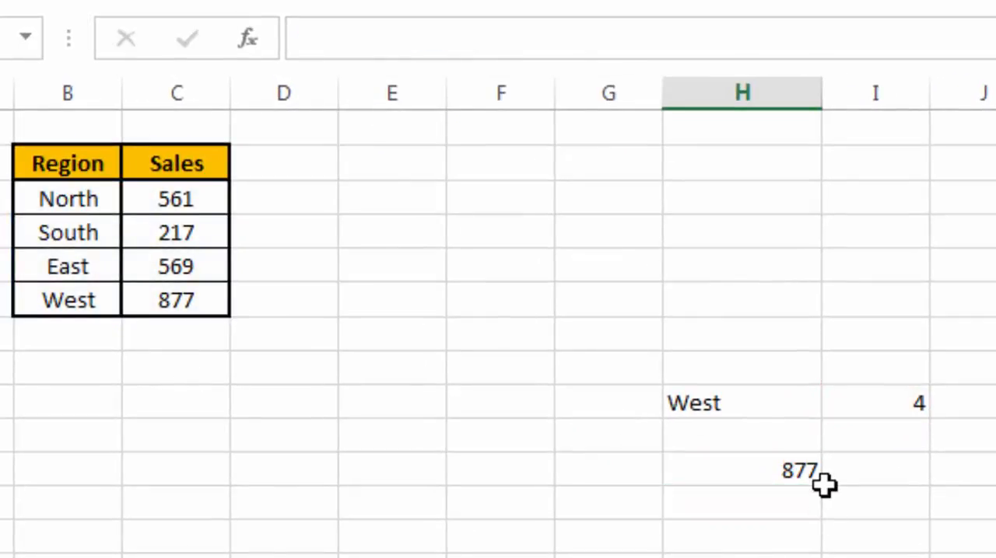
key(Up)
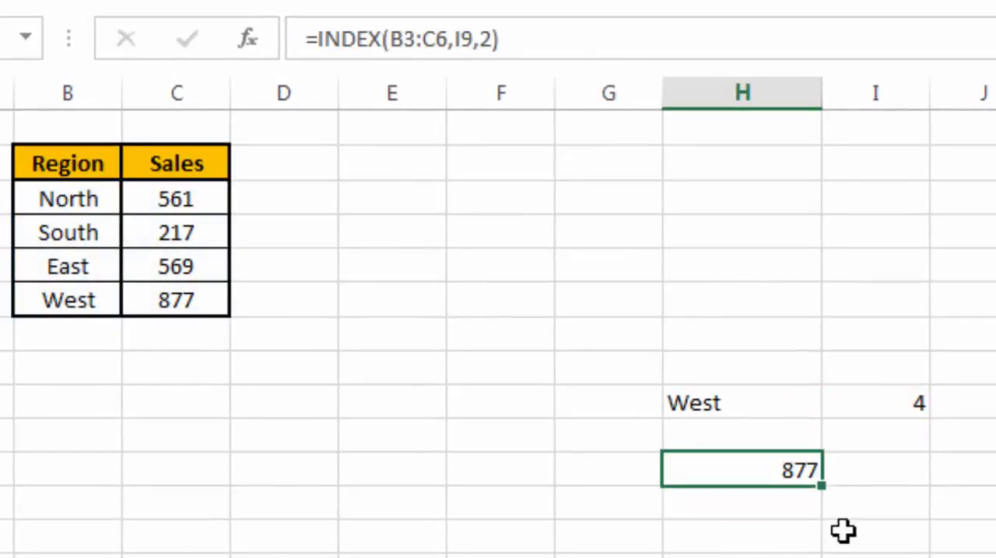
click(887, 407)
click(769, 478)
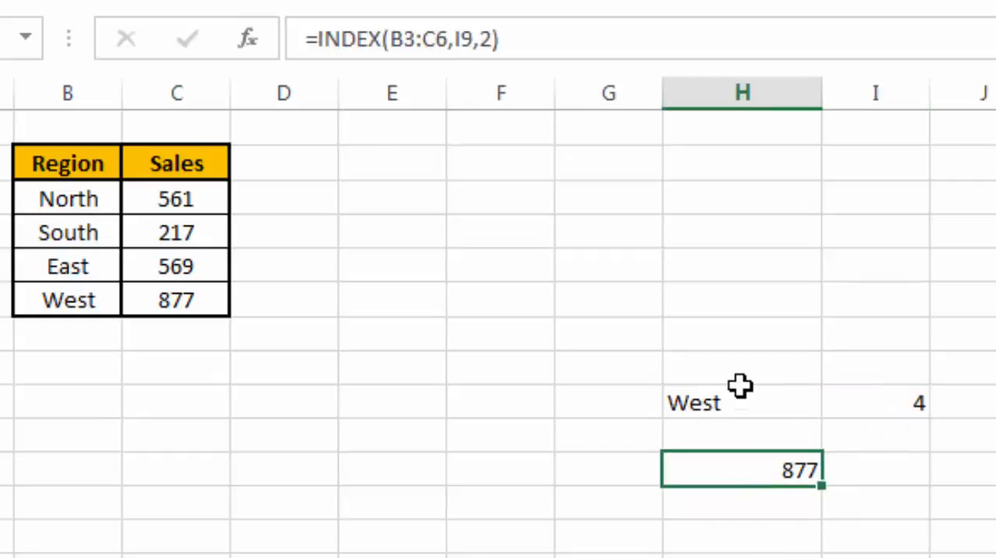
Step: Change the lookup region in H9 to East
click(741, 399)
text(Eas)
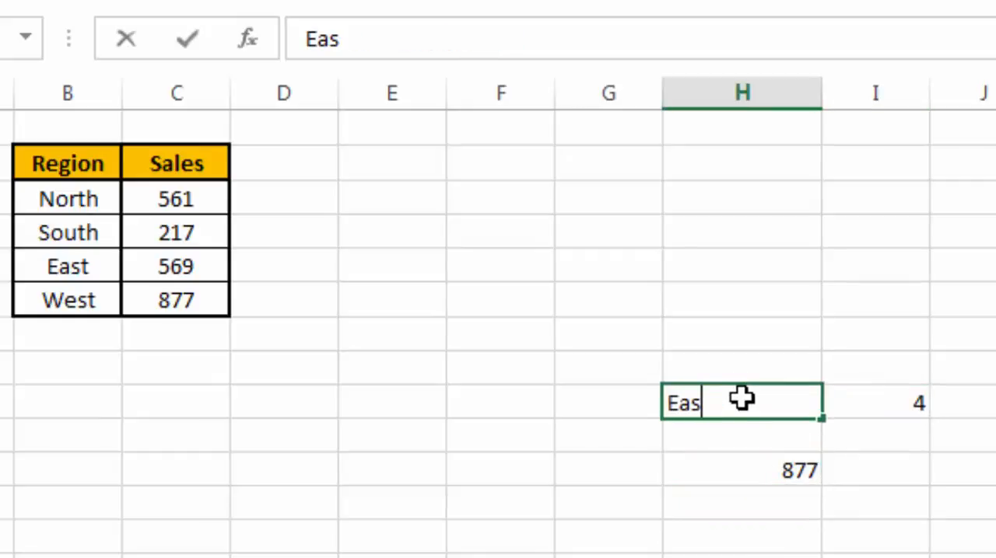
key(Return)
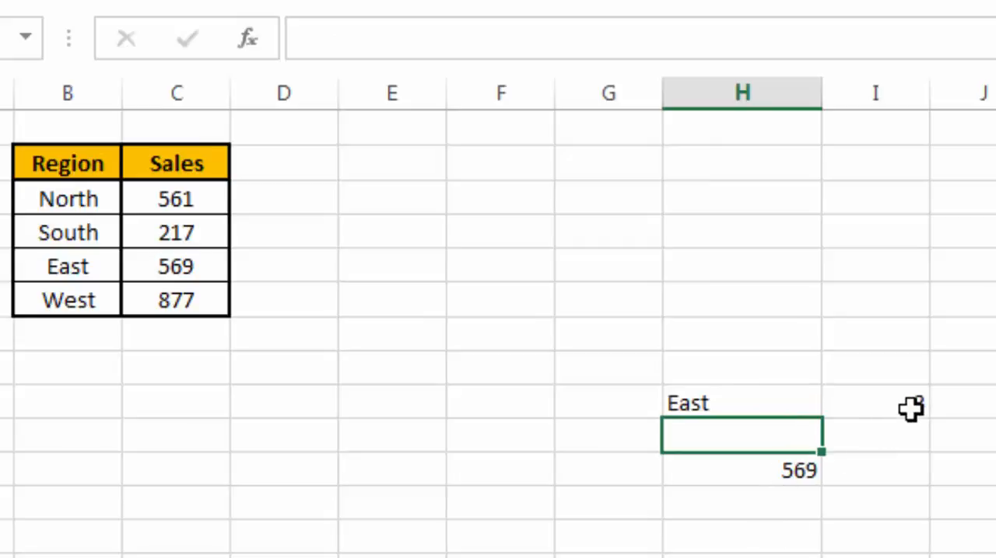
click(817, 472)
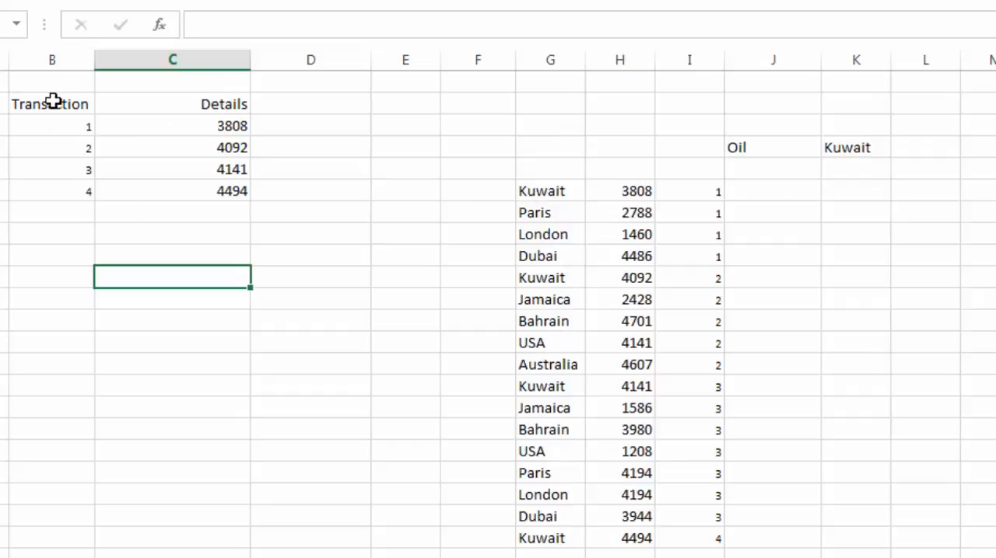
Step: Examine the country criterion in K4, the running-count formula in I6 and the INDEX-MATCH formula in C3
click(847, 148)
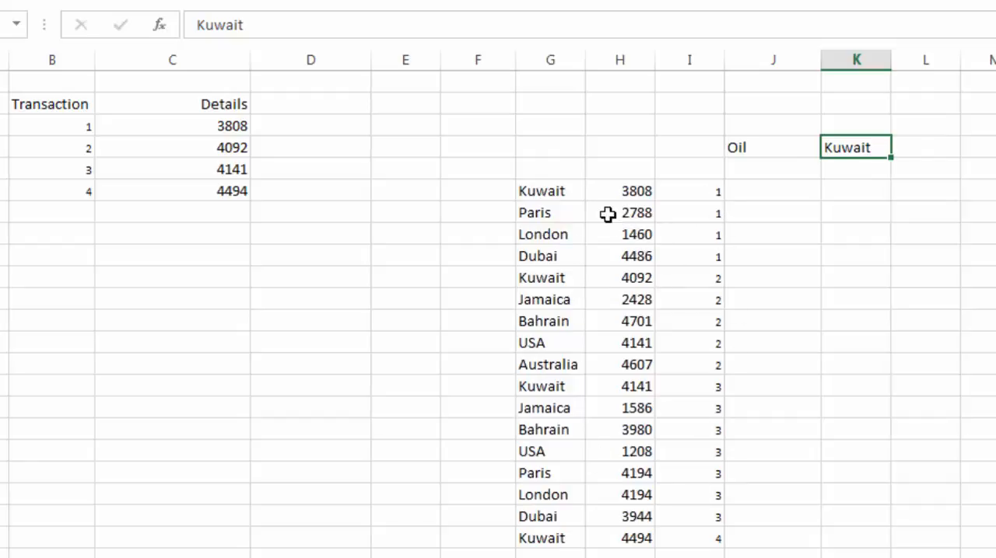
click(622, 188)
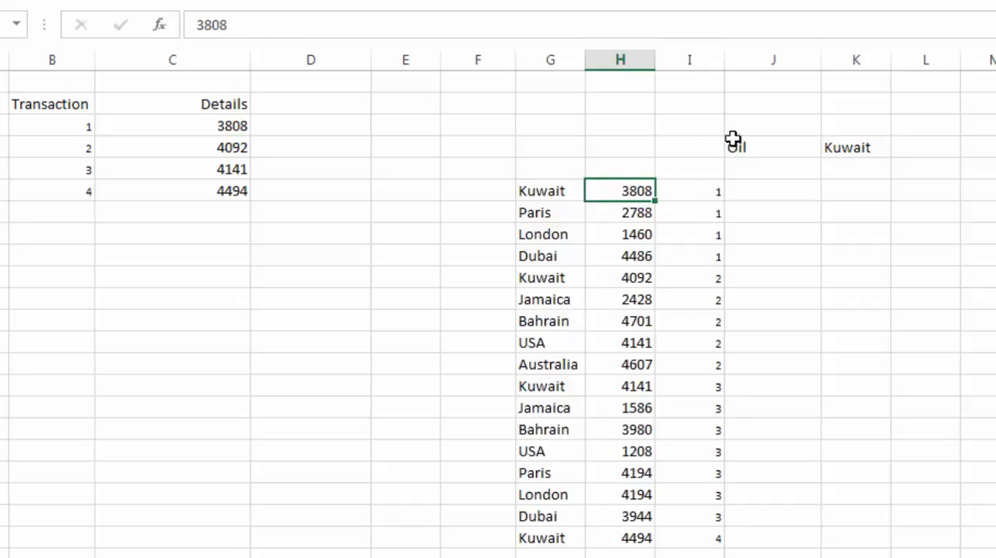
click(701, 208)
click(698, 190)
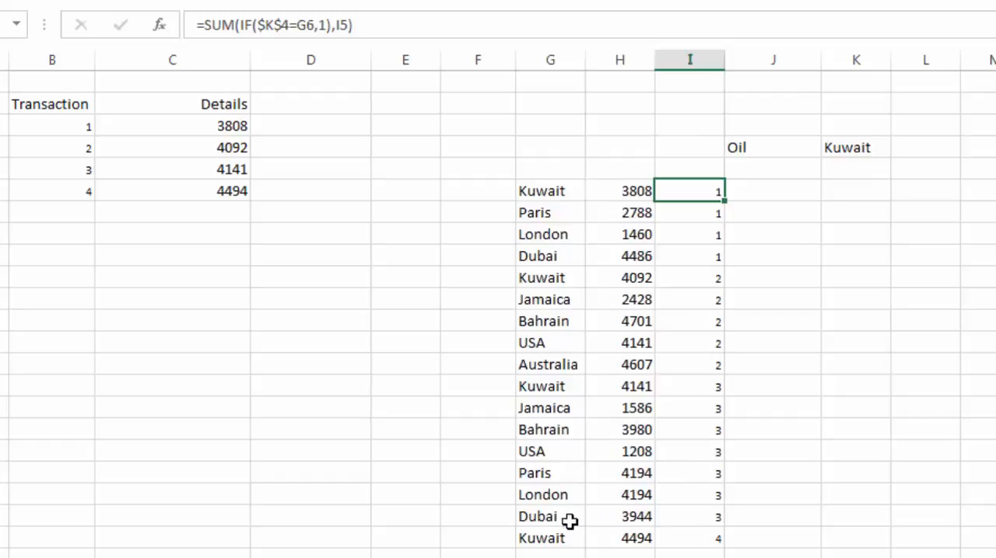
click(170, 129)
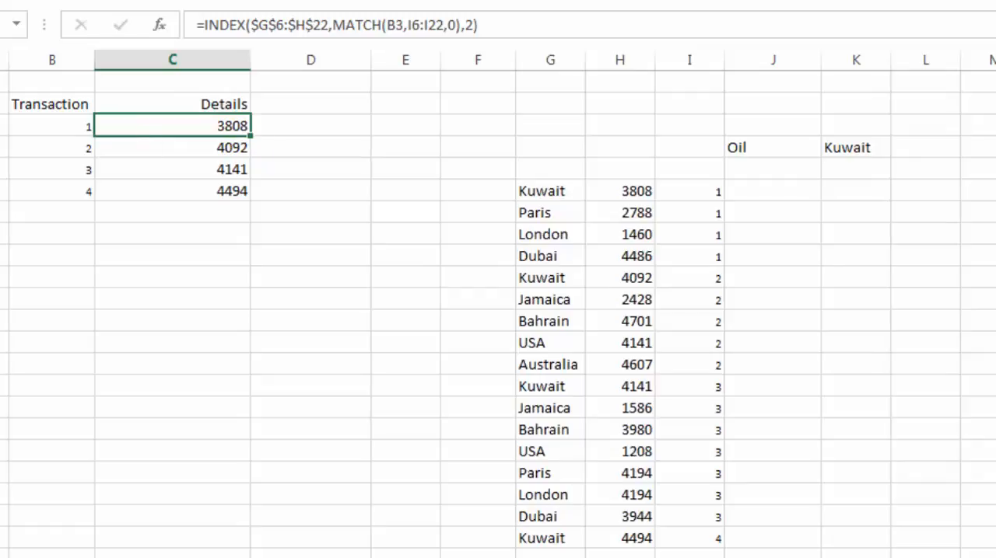
click(272, 25)
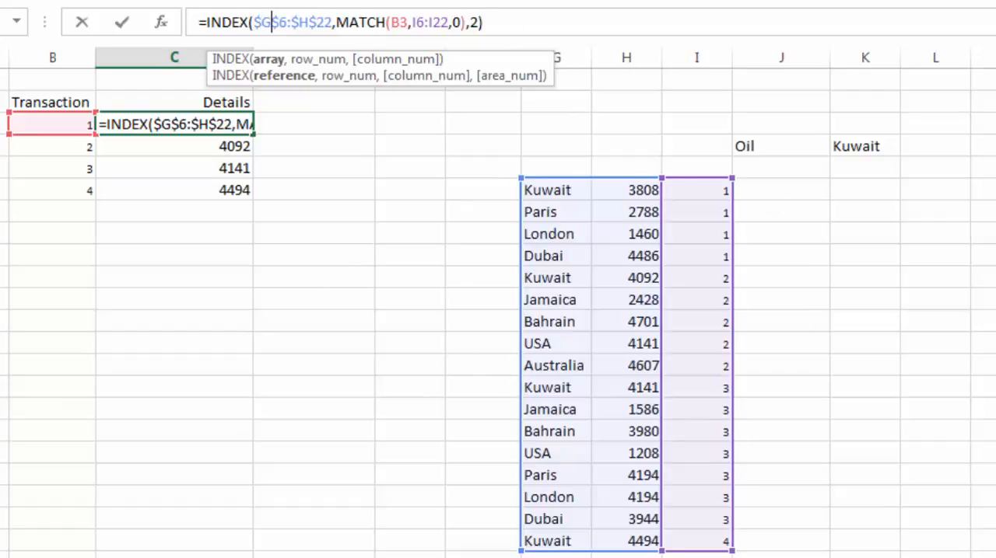
click(893, 443)
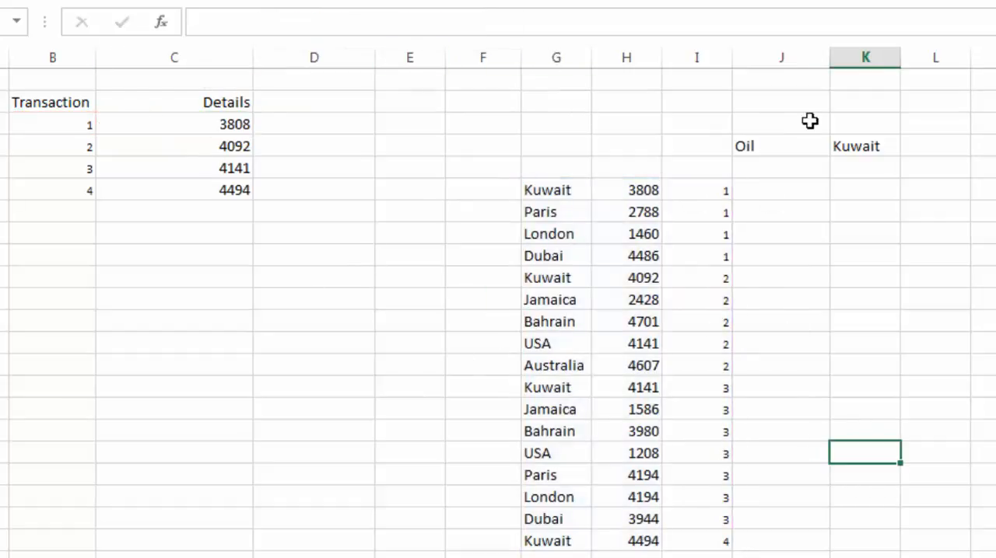
Step: Change the country criterion in K4 to Paris
click(873, 147)
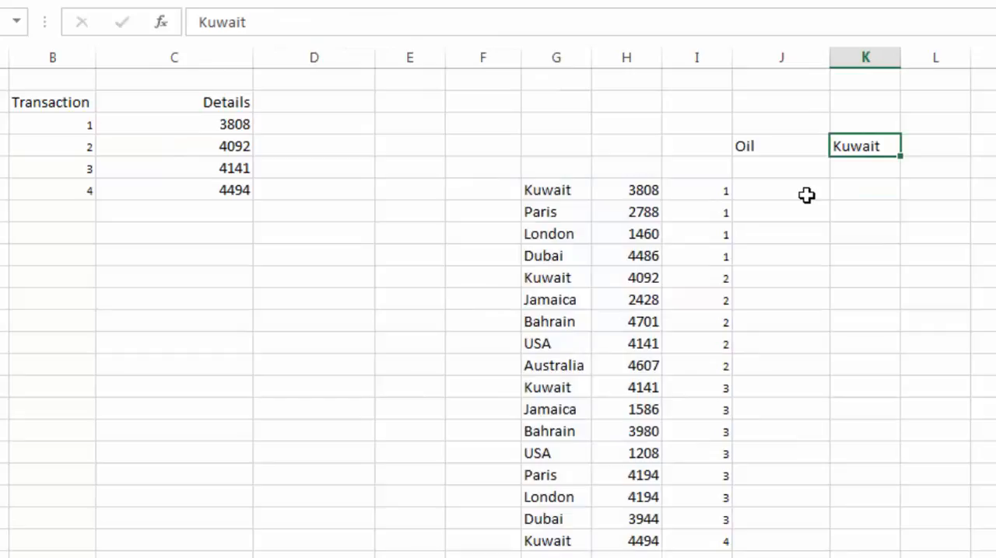
text(Pa)
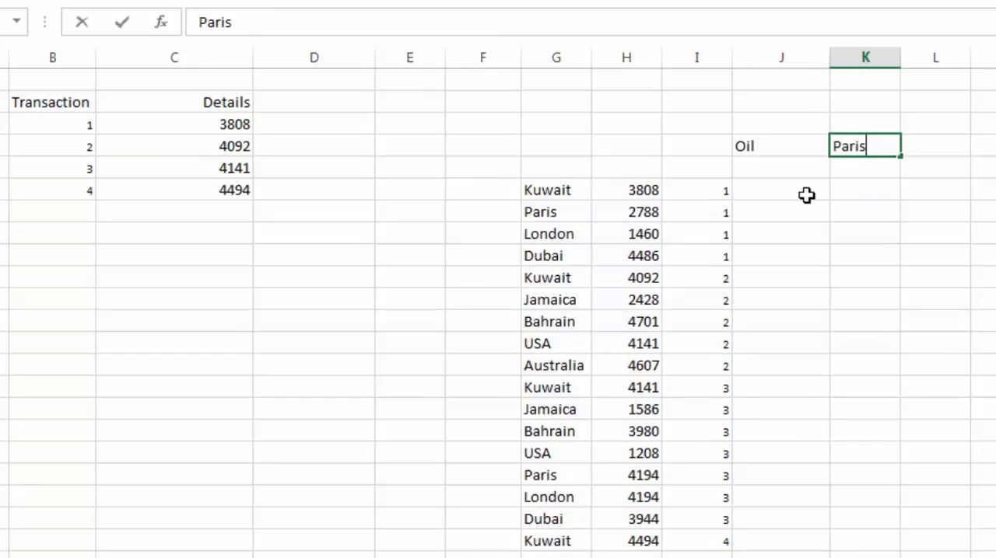
text(ris)
key(Return)
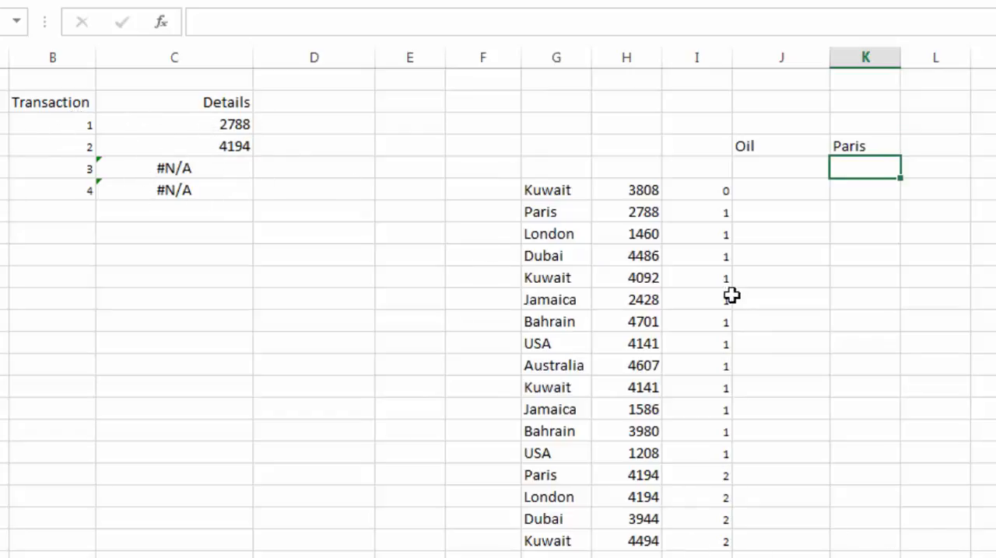
click(847, 145)
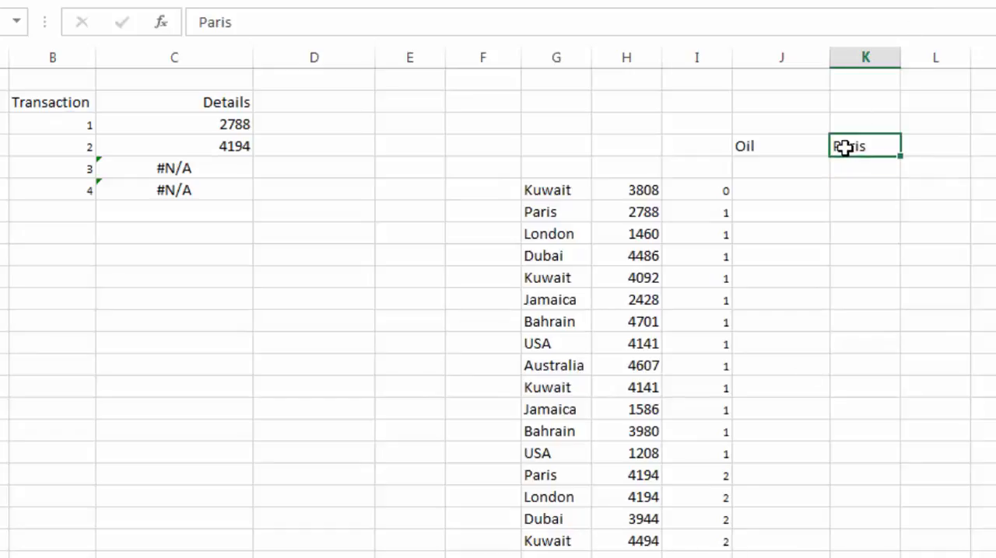
Step: Change the country criterion in K4 to Dubai
text(Dubai)
key(Return)
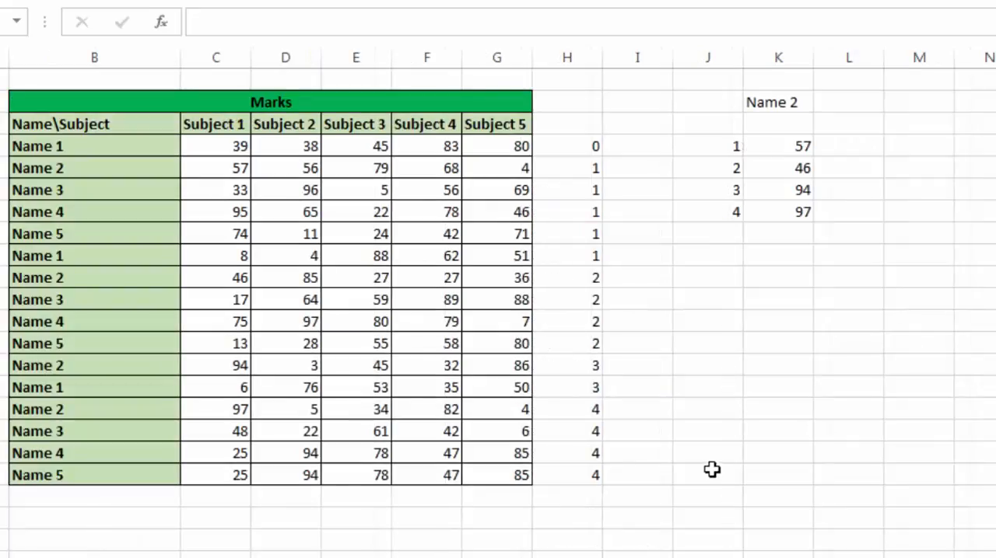
Step: Examine the name criterion in K2, the running-count formula in H4 and the INDEX-MATCH formula in K4 beside the Marks table
click(712, 470)
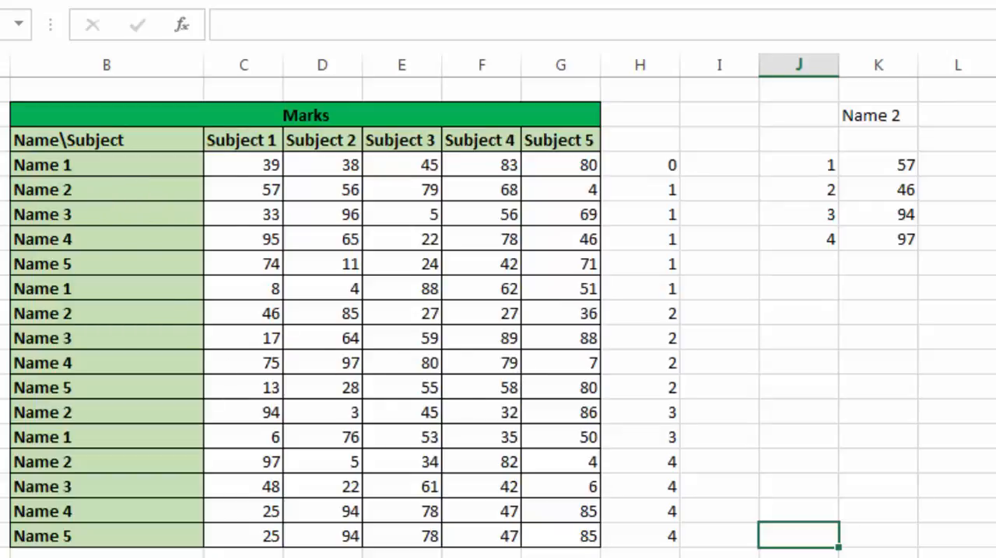
click(869, 115)
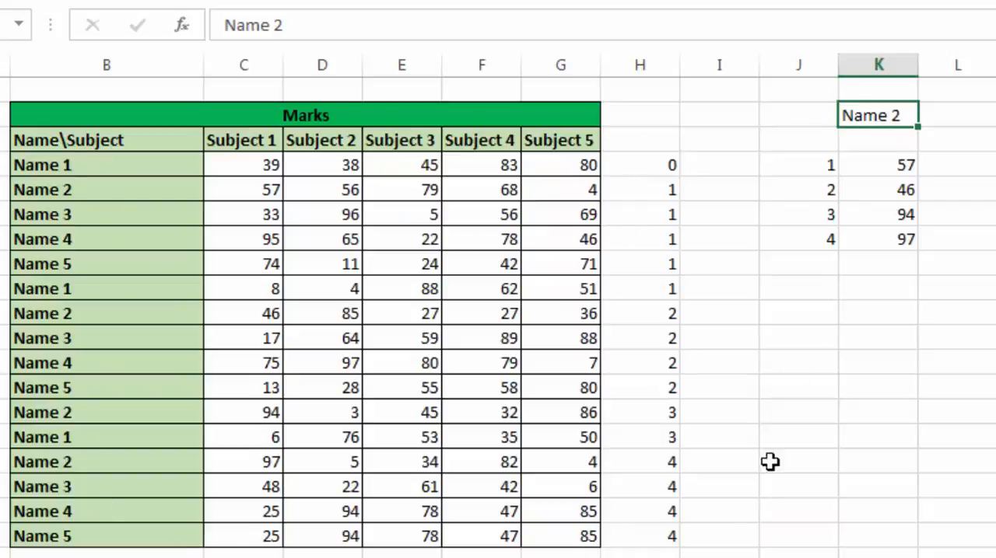
click(669, 164)
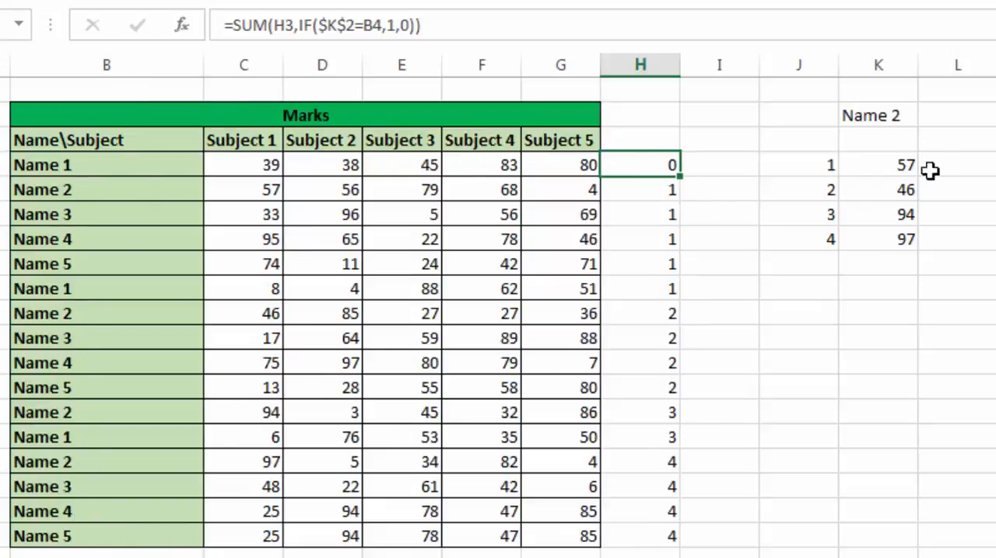
click(894, 167)
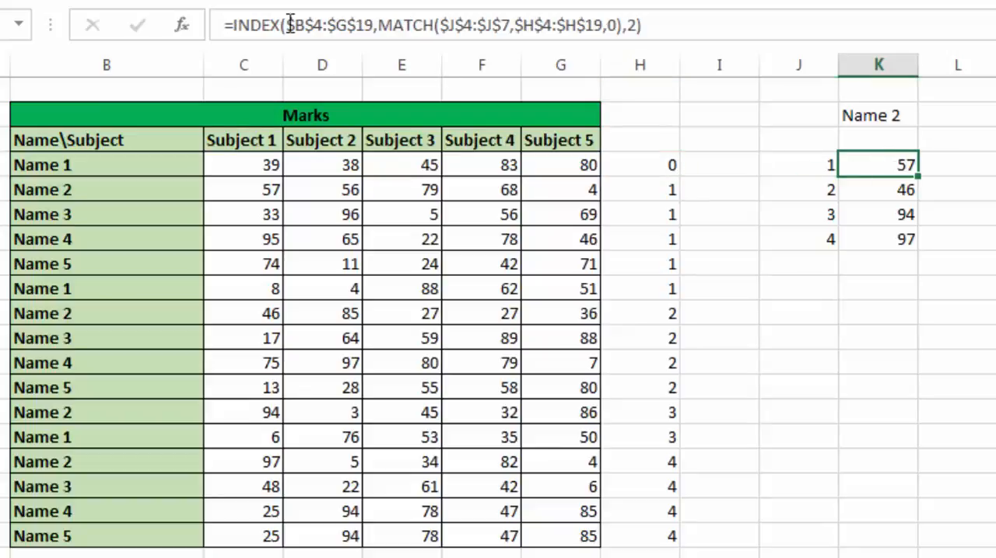
click(343, 17)
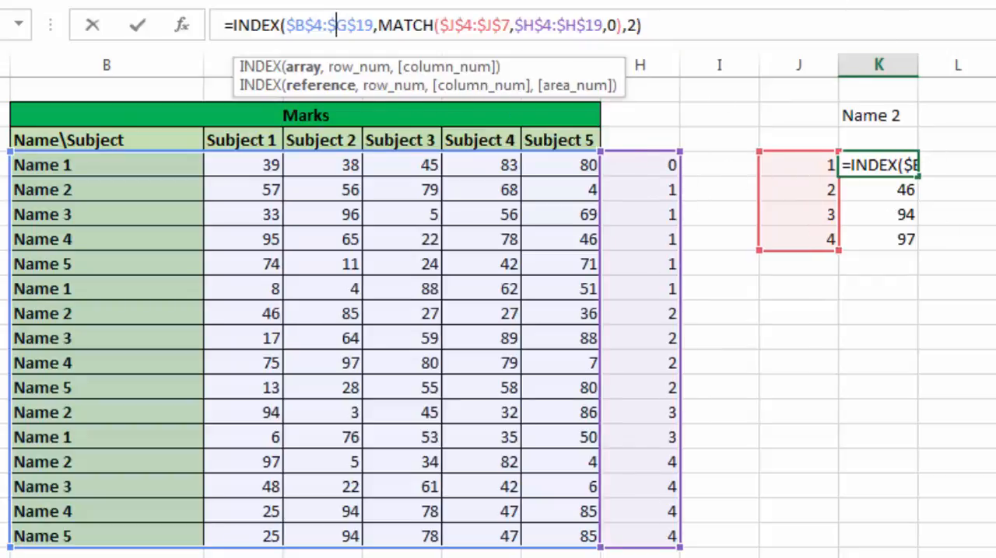
click(930, 187)
click(894, 166)
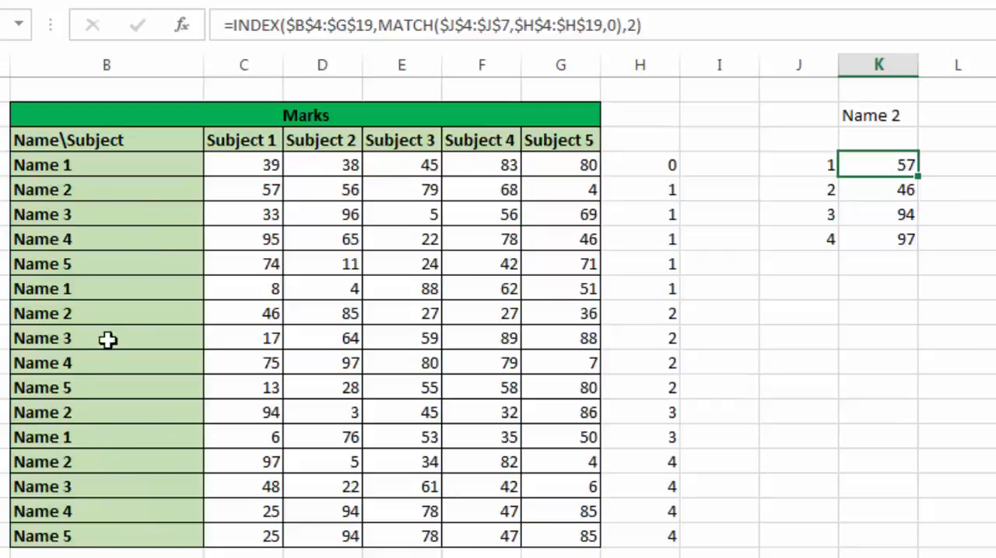
click(912, 219)
click(907, 160)
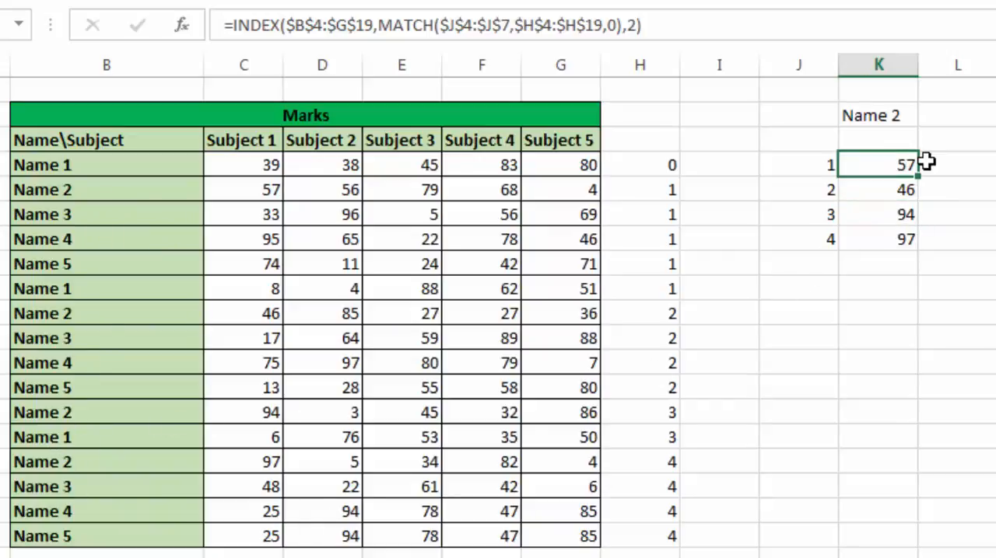
Step: Copy the K4 INDEX-MATCH formula across to O4 and set the column number in L4's formula to 3
drag(931, 175, 972, 166)
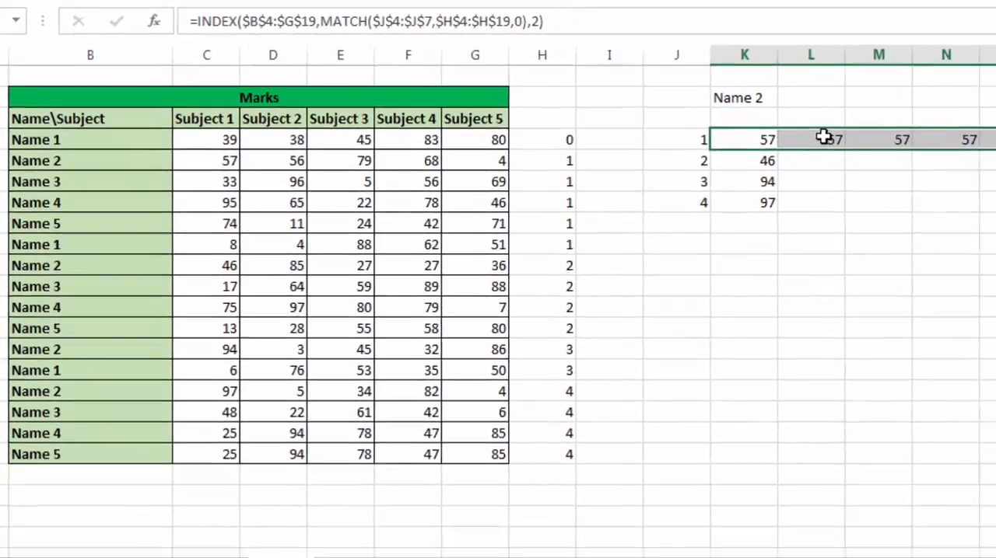
click(971, 163)
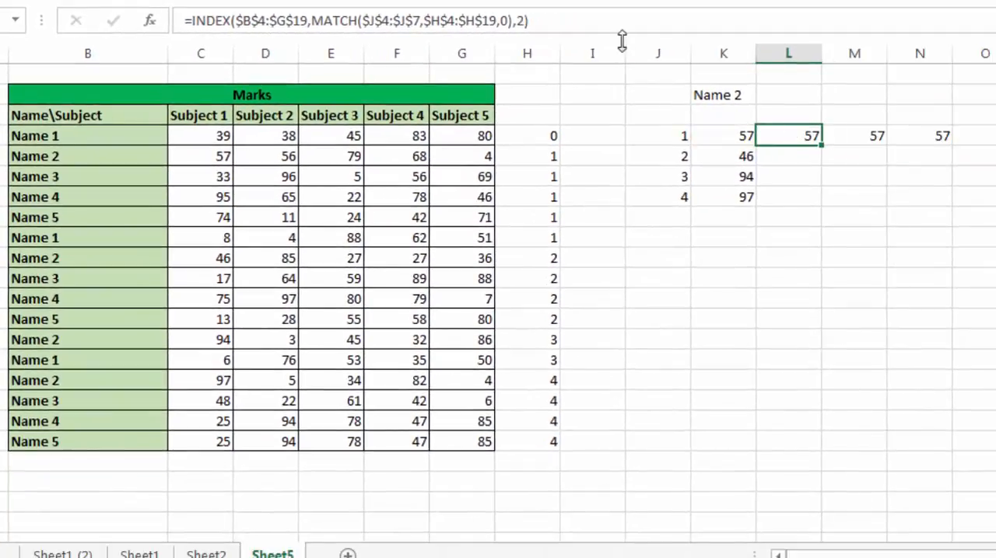
click(526, 20)
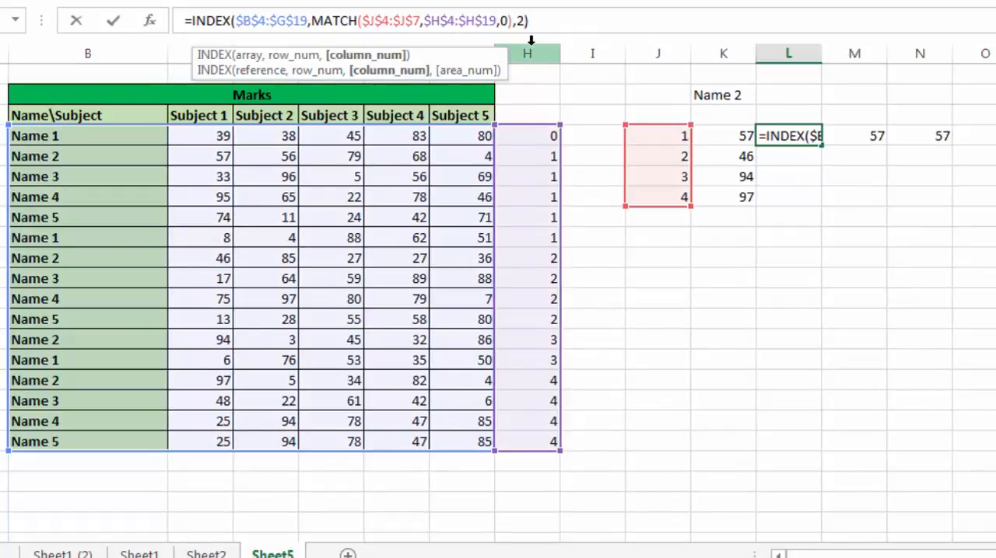
key(BackSpace)
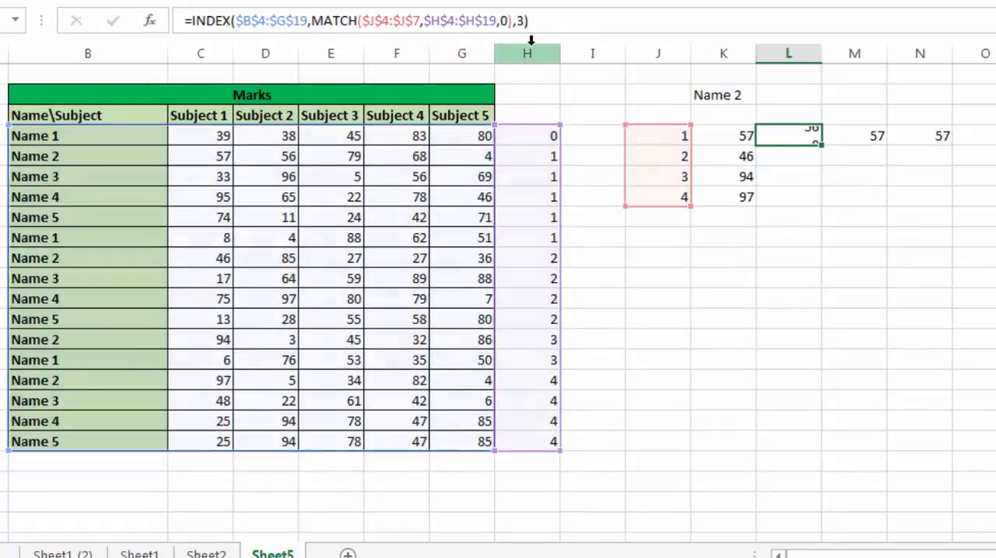
key(Return)
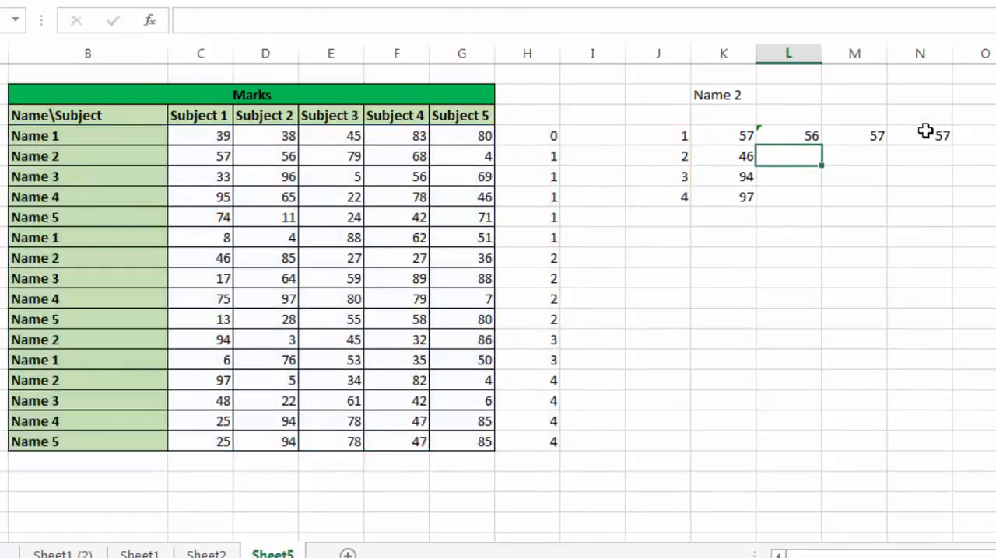
Step: Set the column number in M4's INDEX formula to 4
click(865, 138)
click(518, 21)
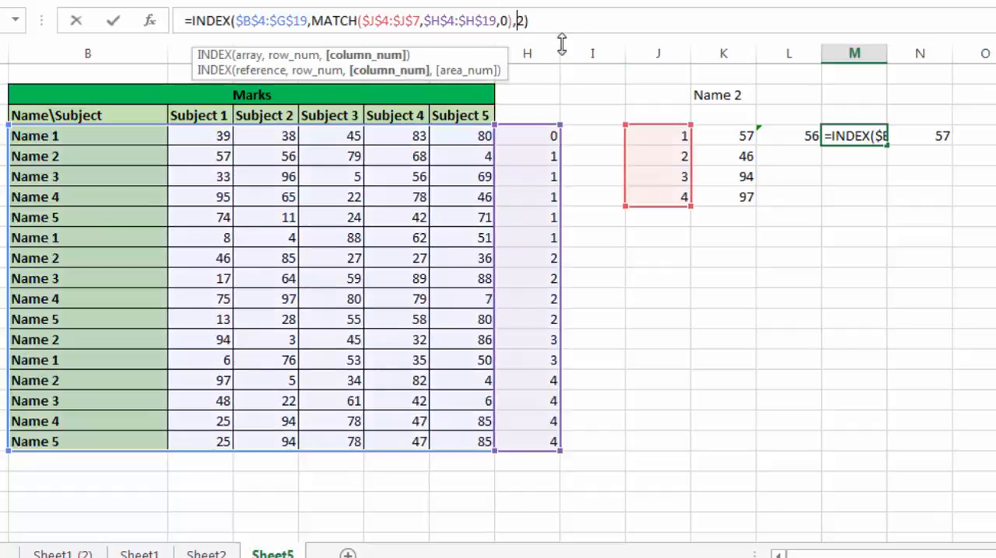
key(BackSpace)
text(3)
key(Return)
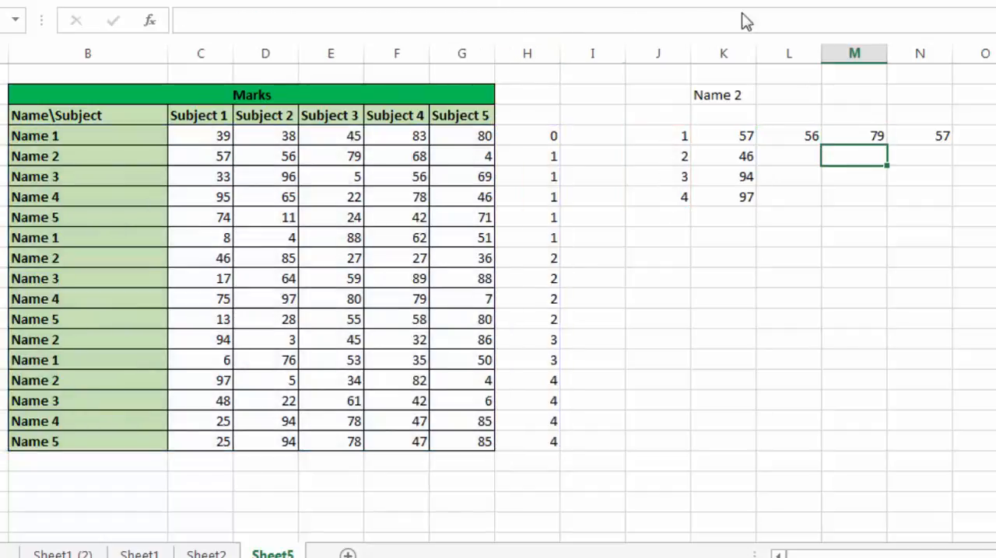
Step: Set the column number in N4's INDEX formula to 5
click(938, 138)
click(521, 22)
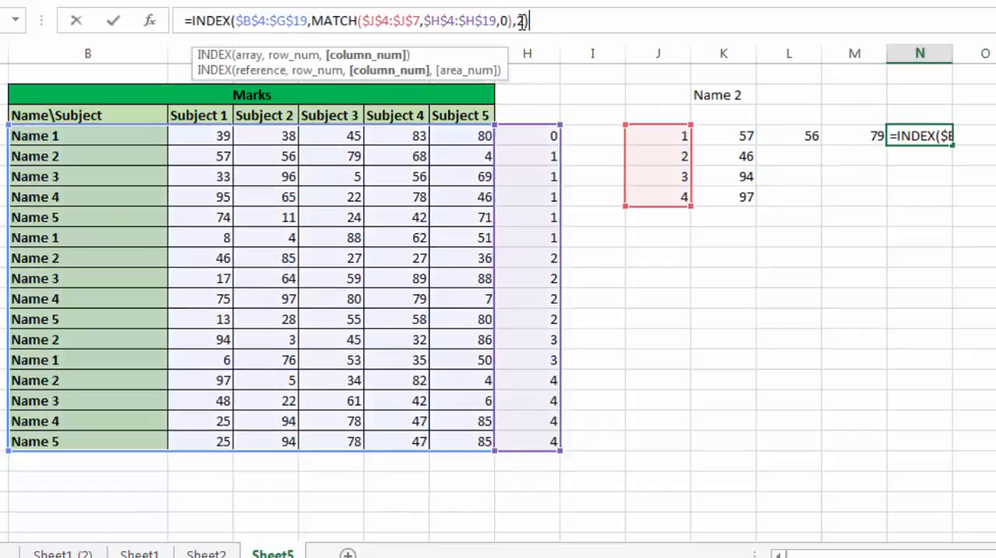
key(BackSpace)
key(Return)
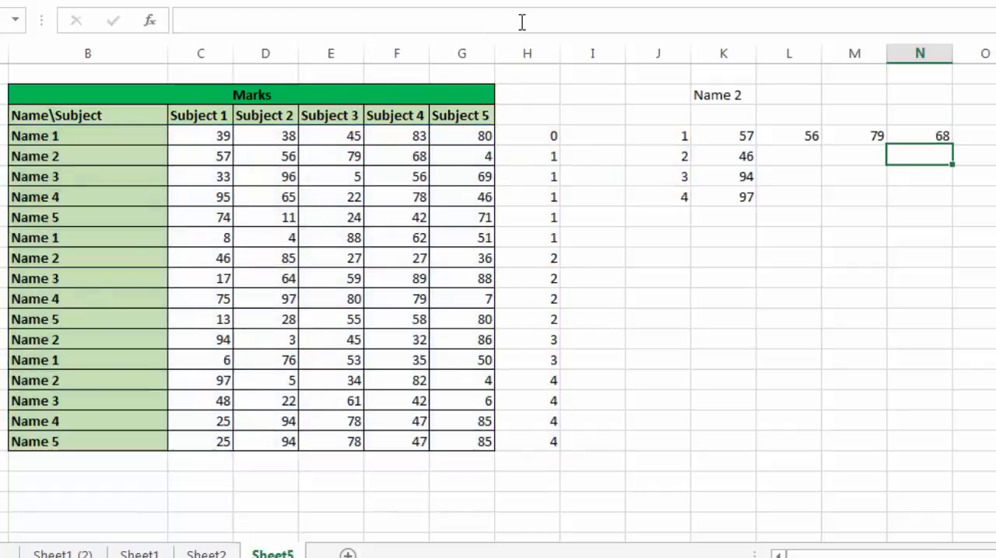
Step: Set the column number in O4's INDEX formula to 6
click(981, 136)
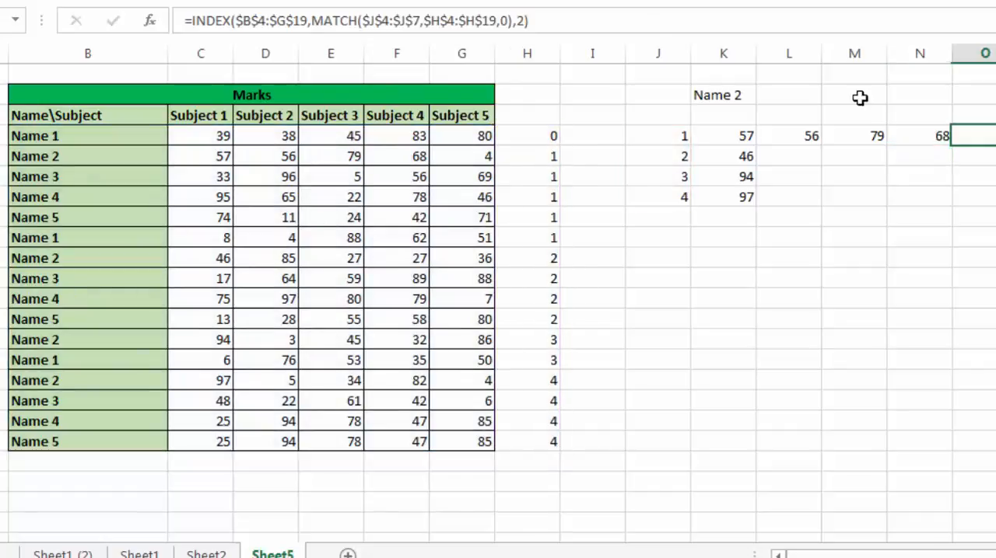
click(506, 24)
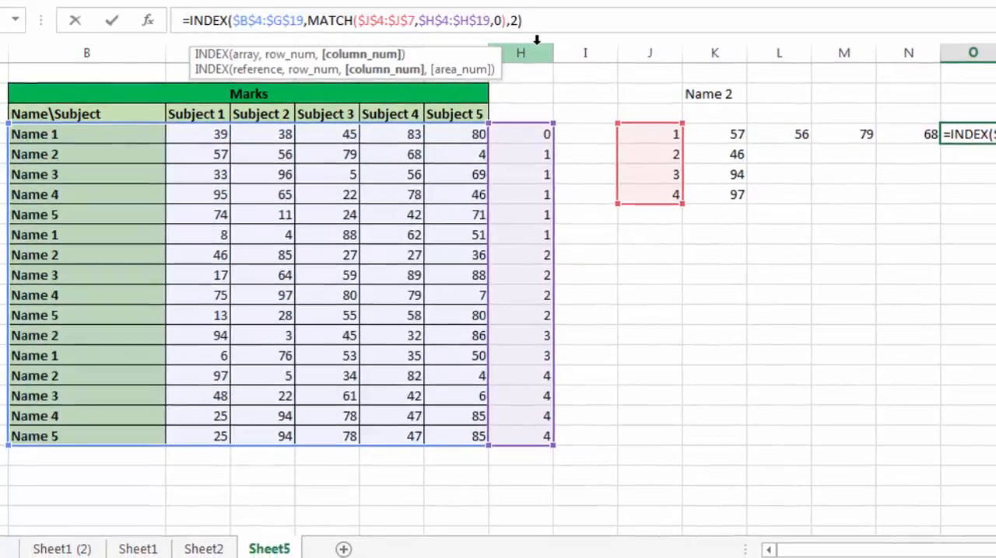
key(BackSpace)
text(6)
key(Return)
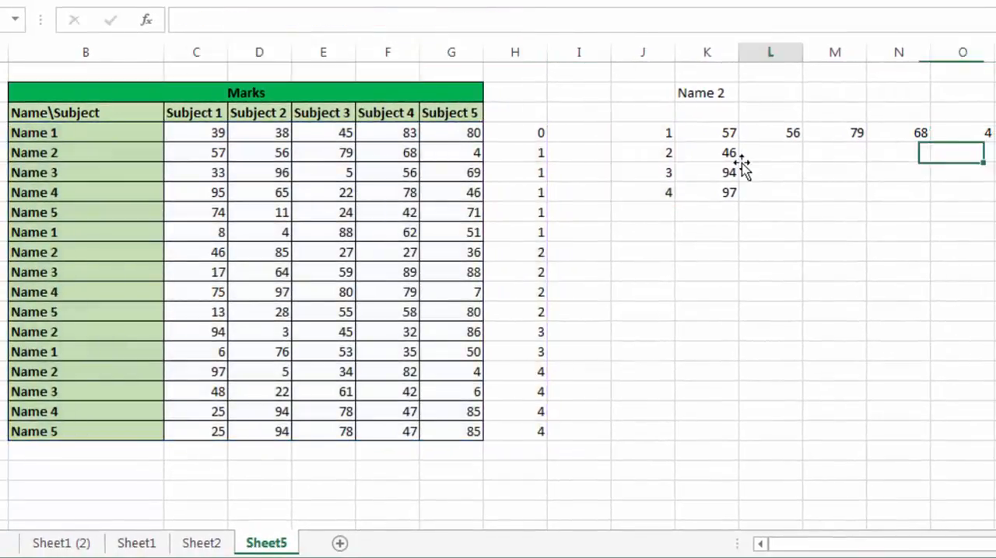
Step: Fill the INDEX-MATCH formulas in L4, M4, N4 and O4 down to row 7
click(741, 166)
click(787, 133)
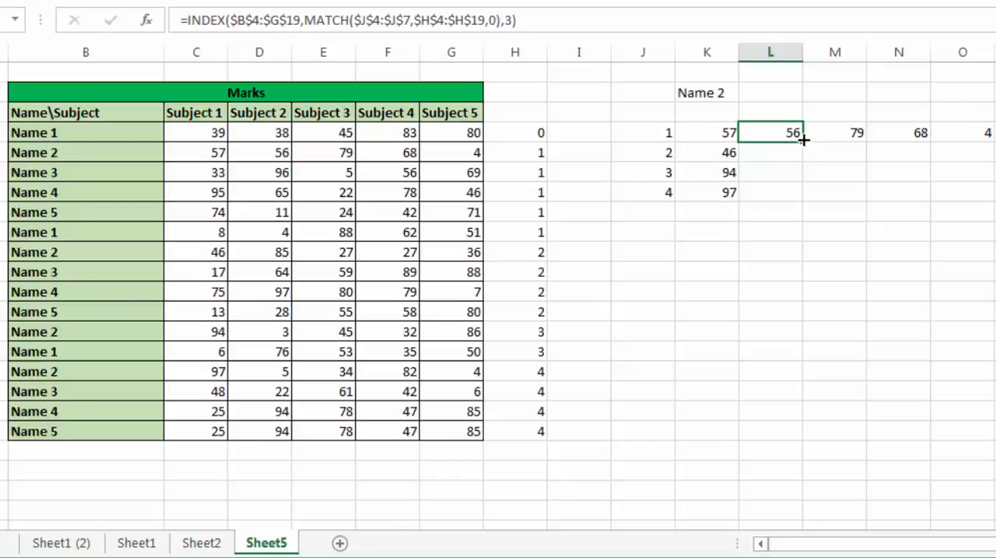
mouse_move(800, 189)
mouse_down()
mouse_move(793, 207)
mouse_move(799, 201)
mouse_up()
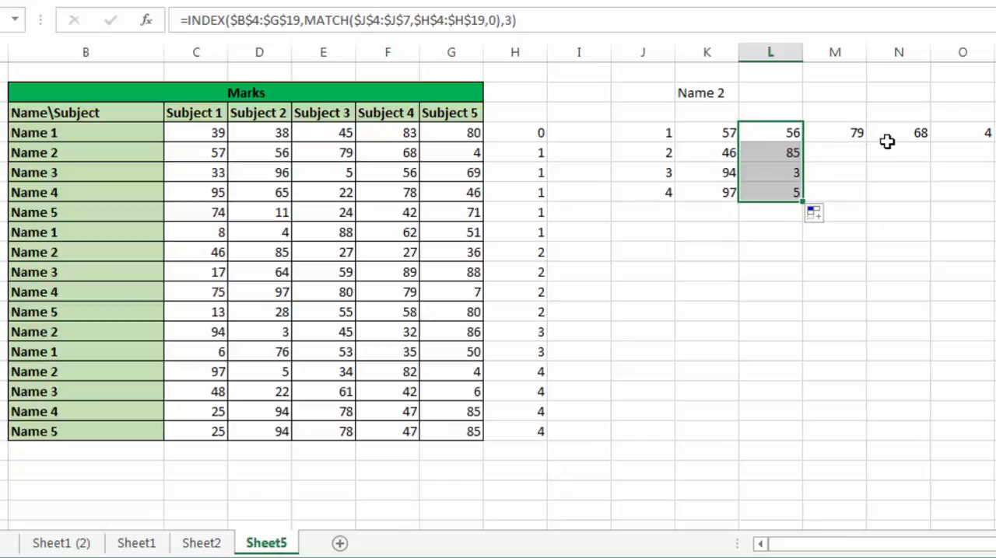
click(860, 132)
drag(868, 145, 864, 200)
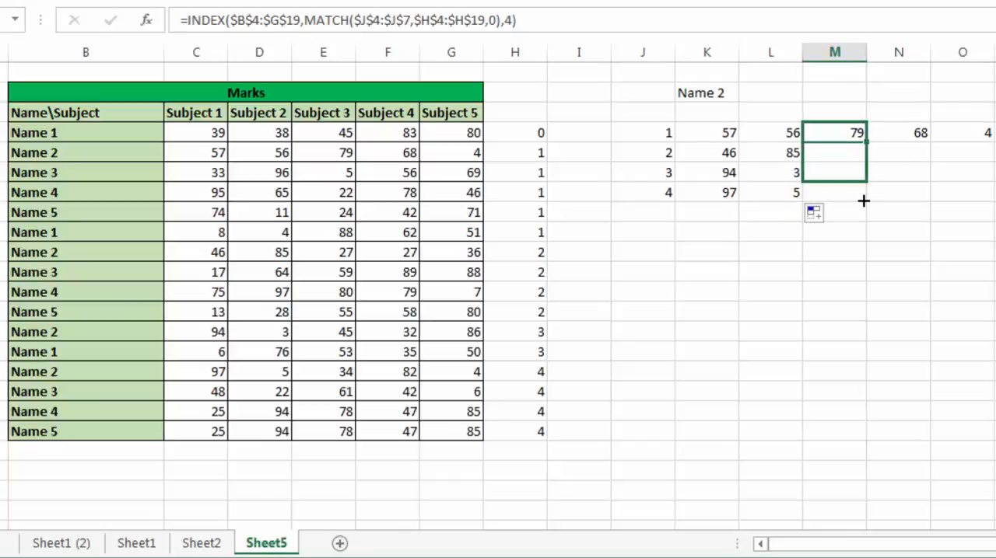
click(918, 134)
drag(932, 142, 925, 200)
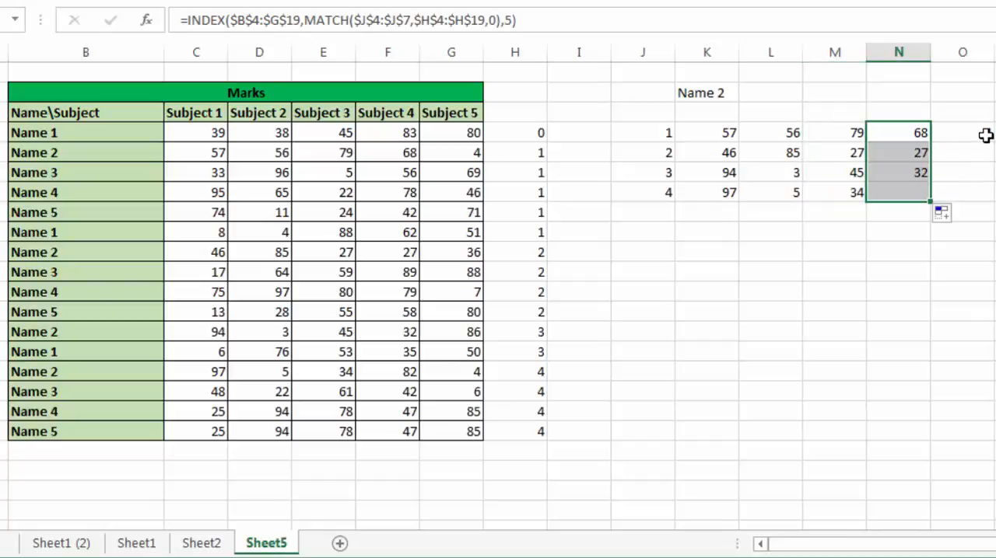
click(988, 136)
drag(990, 138, 989, 200)
click(909, 209)
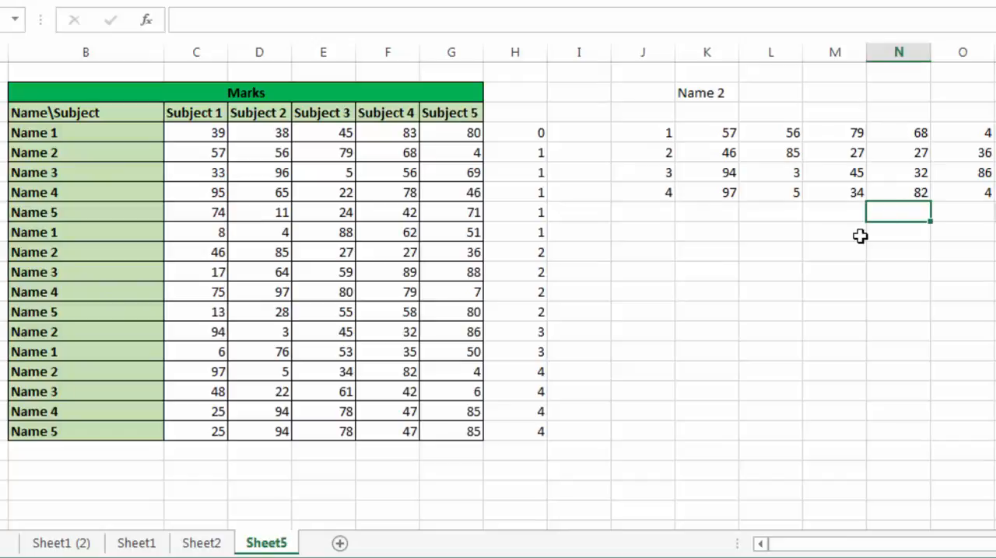
click(732, 277)
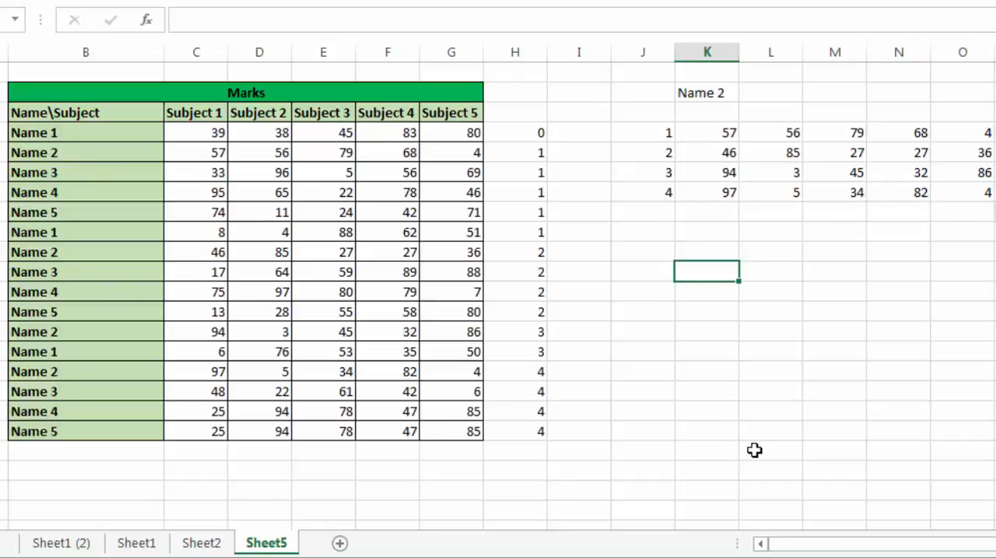